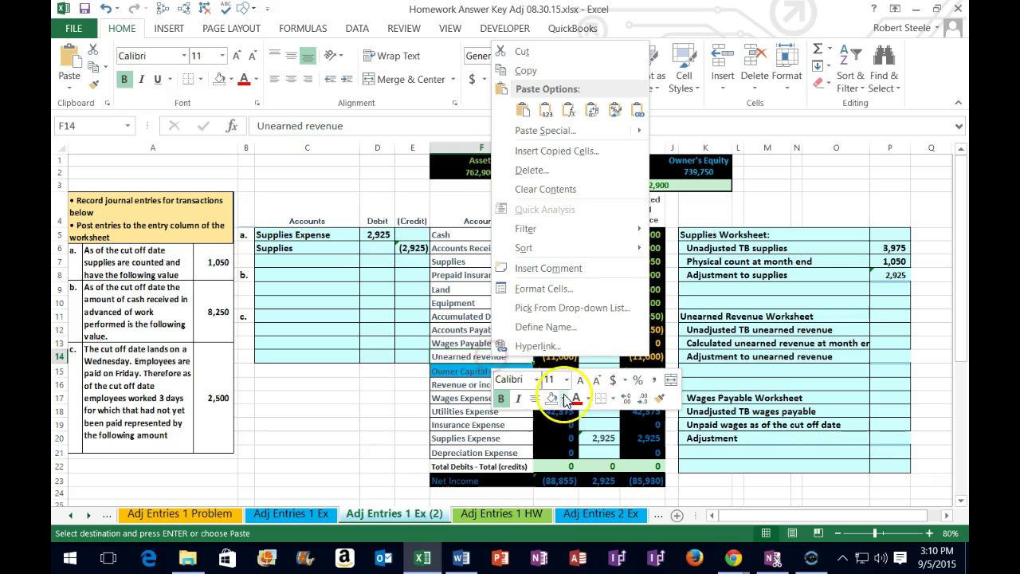
Fill the Unearned revenue account name in the trial balance light green
left_click(553, 400)
left_click(563, 400)
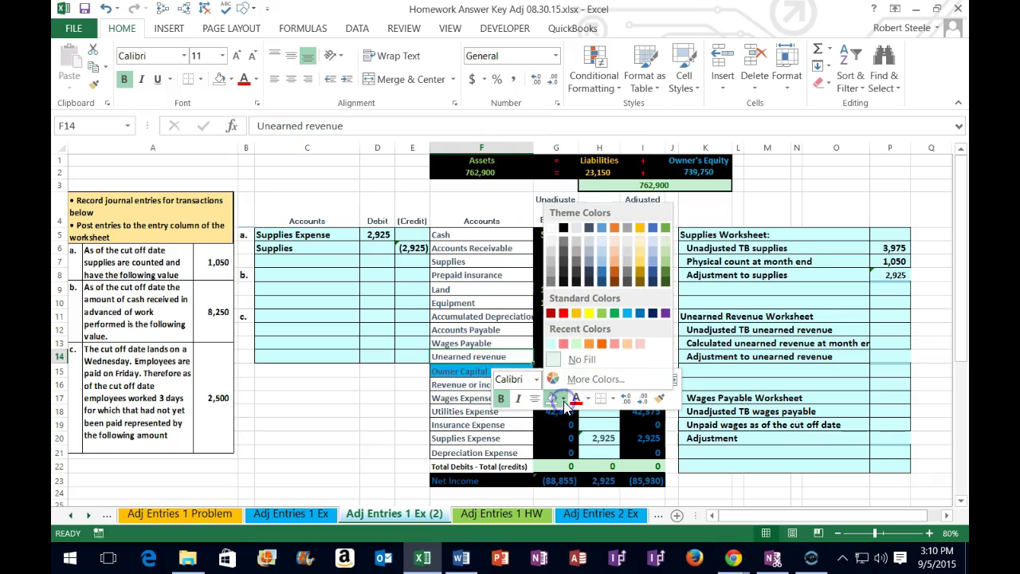
left_click(597, 316)
Fill the Revenue or income account name green
left_click(463, 412)
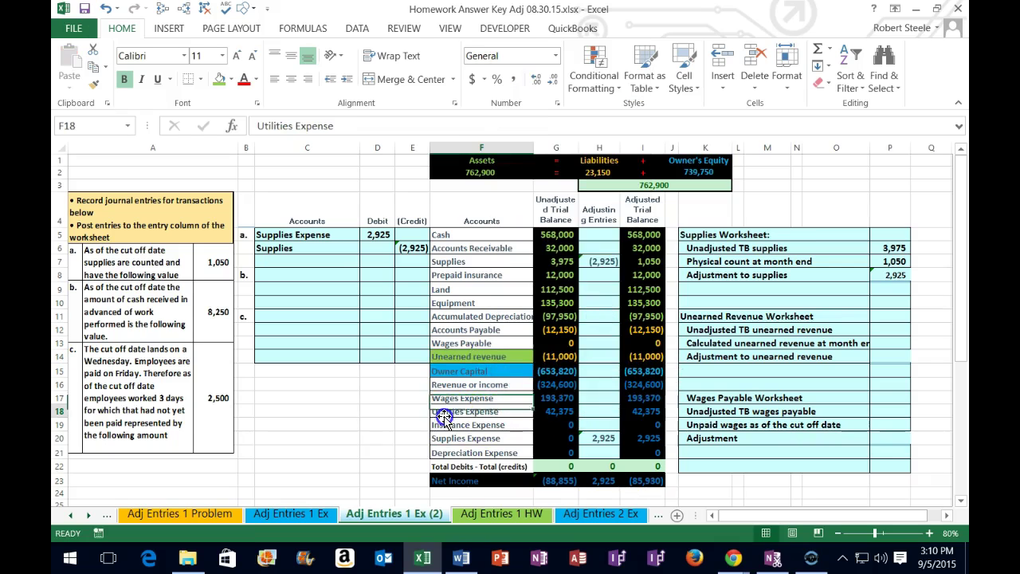
left_click_drag(455, 384, 471, 449)
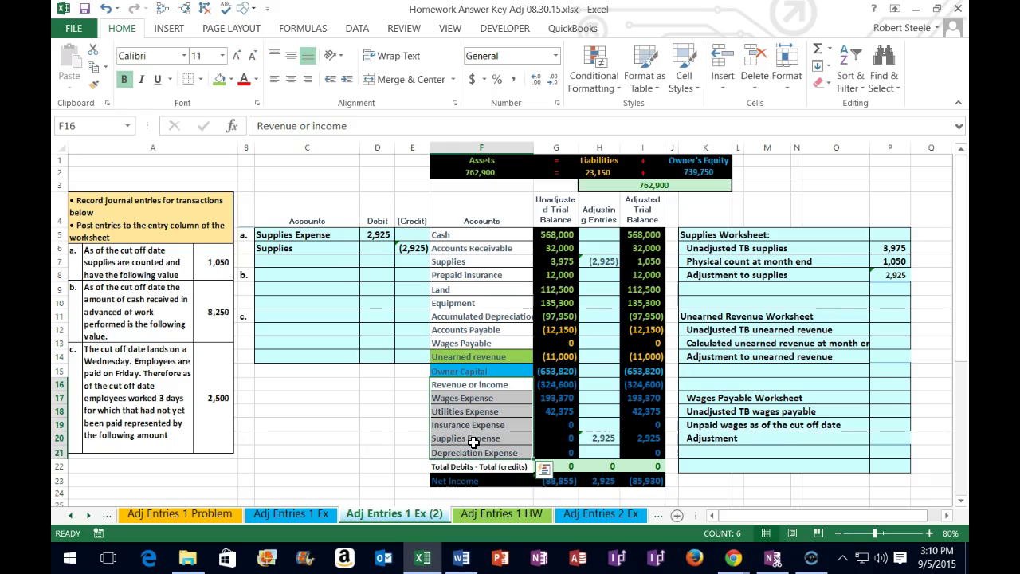
left_click(481, 385)
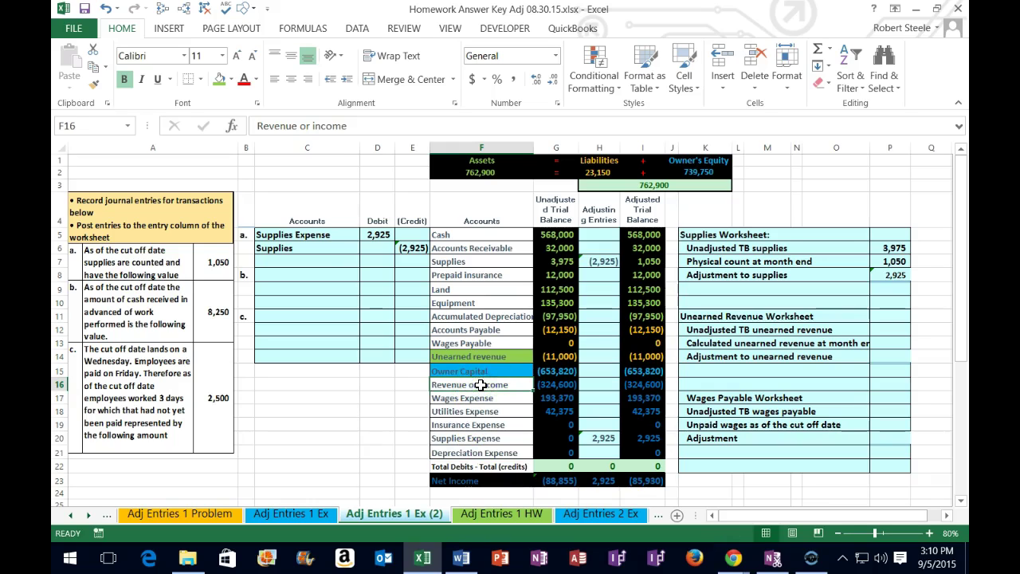
right_click(482, 385)
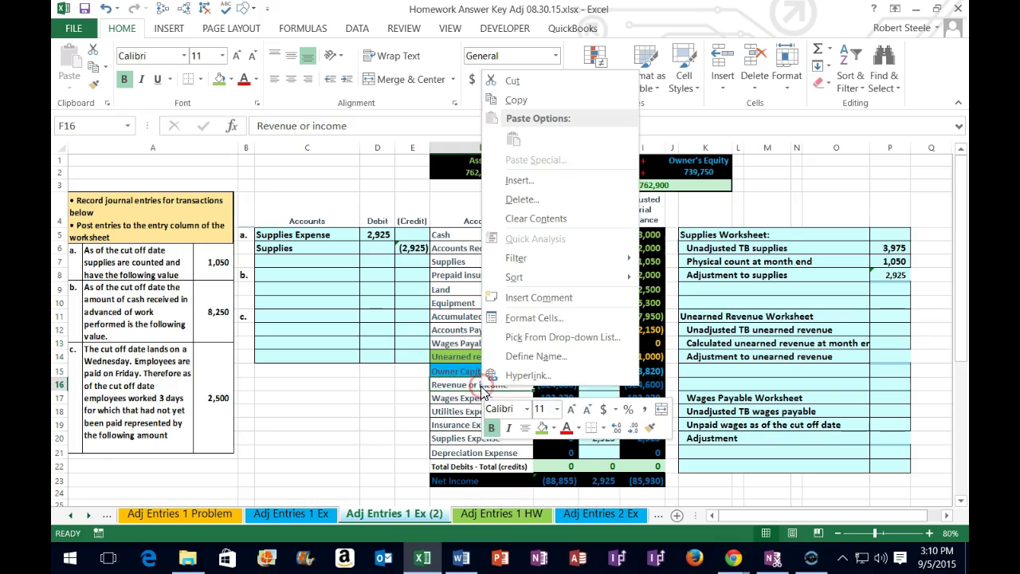
left_click(542, 428)
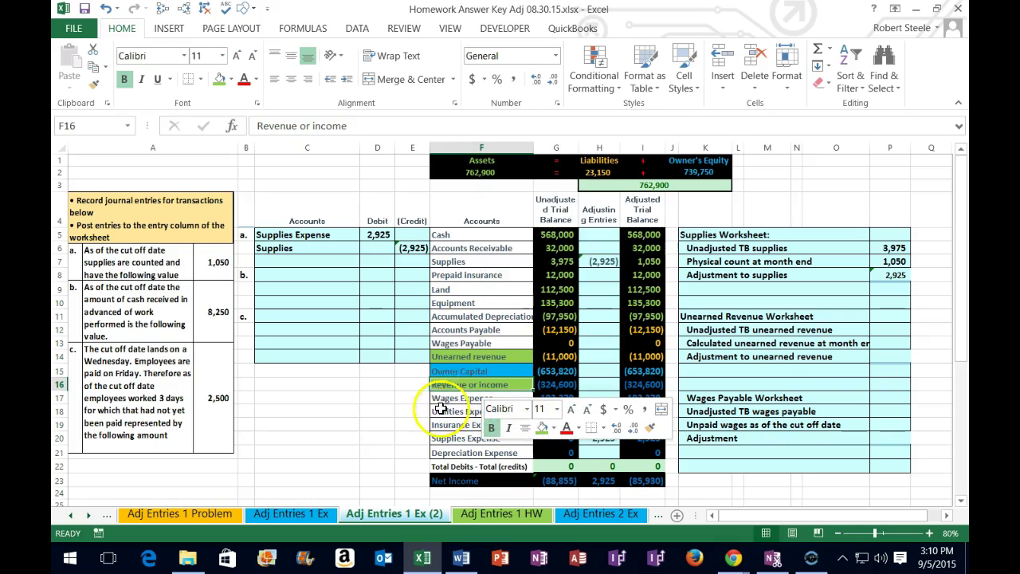
left_click(440, 410)
left_click_drag(455, 387, 630, 384)
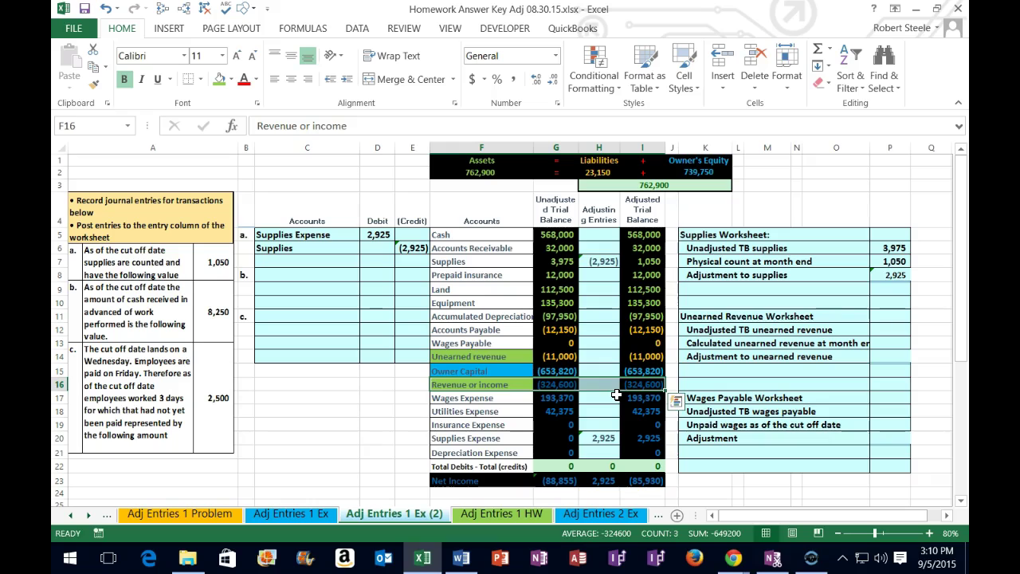
Copy the Revenue or income account name into C9 as entry b's credit account
left_click(472, 384)
right_click(472, 384)
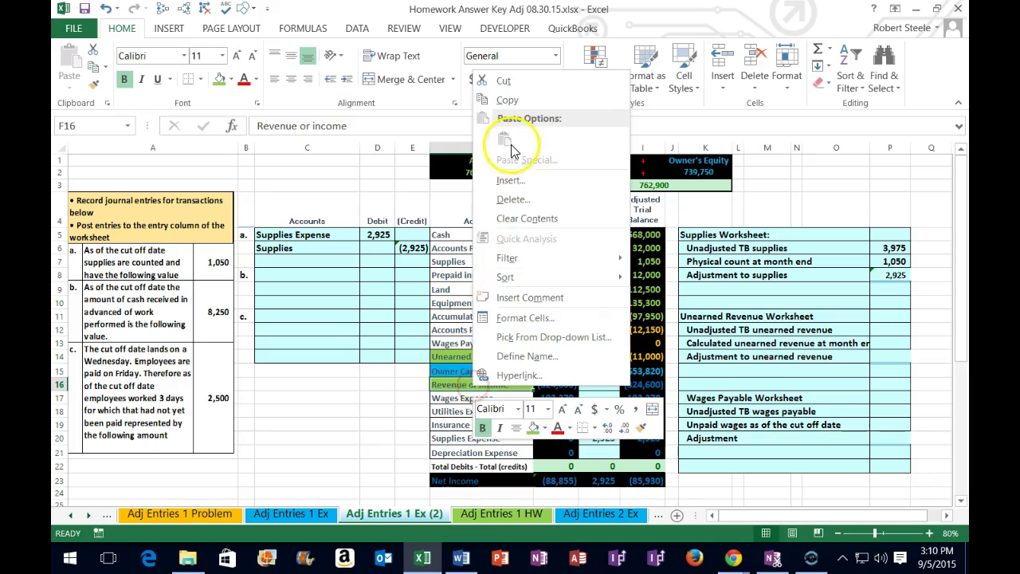
left_click(509, 106)
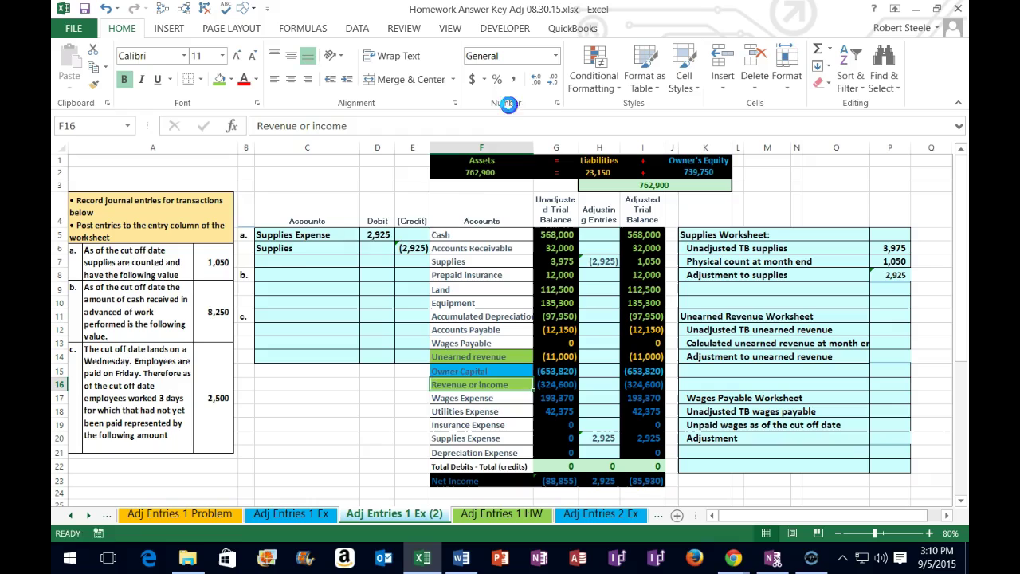
left_click(266, 288)
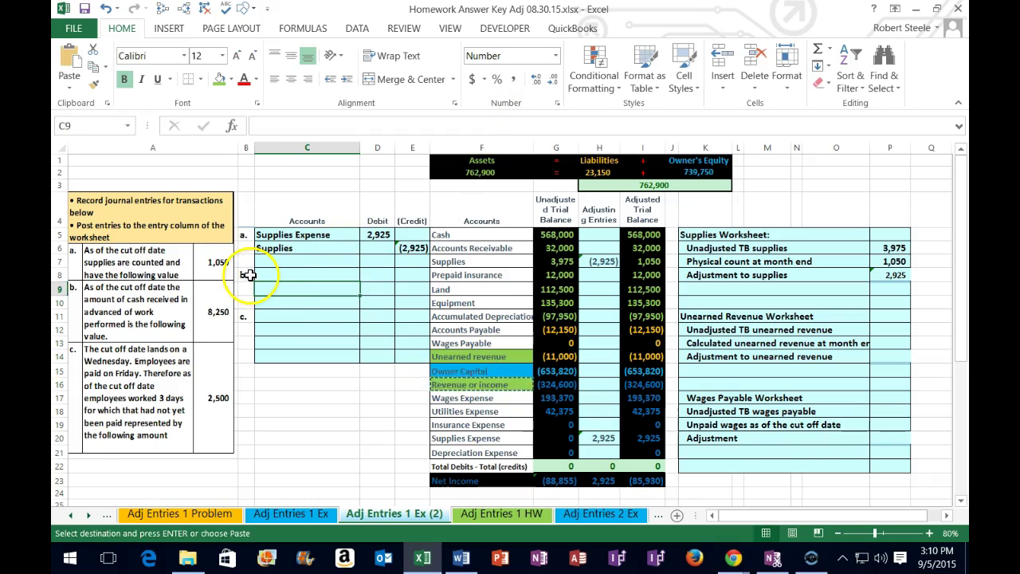
left_click(277, 289)
right_click(278, 289)
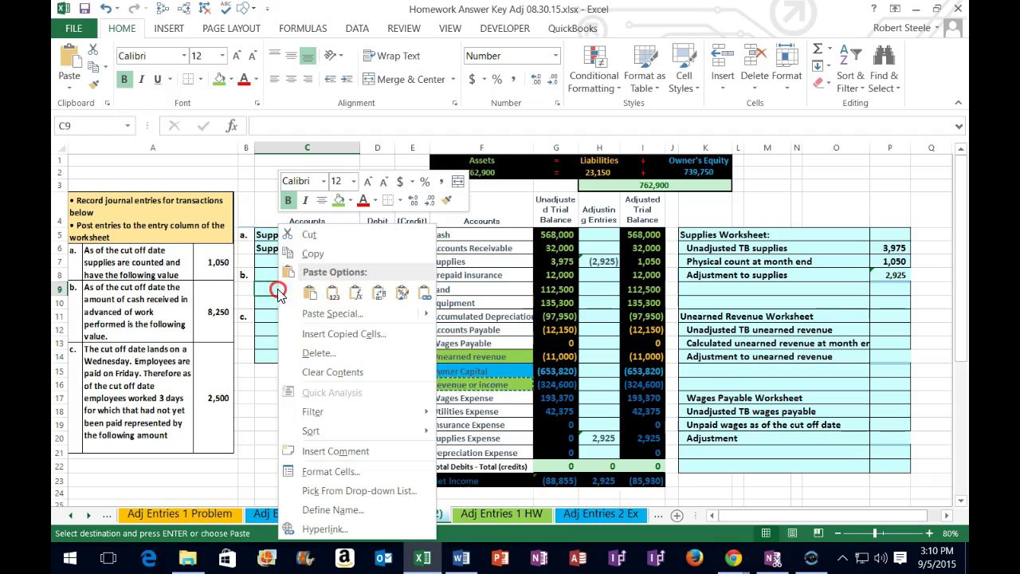
left_click(331, 293)
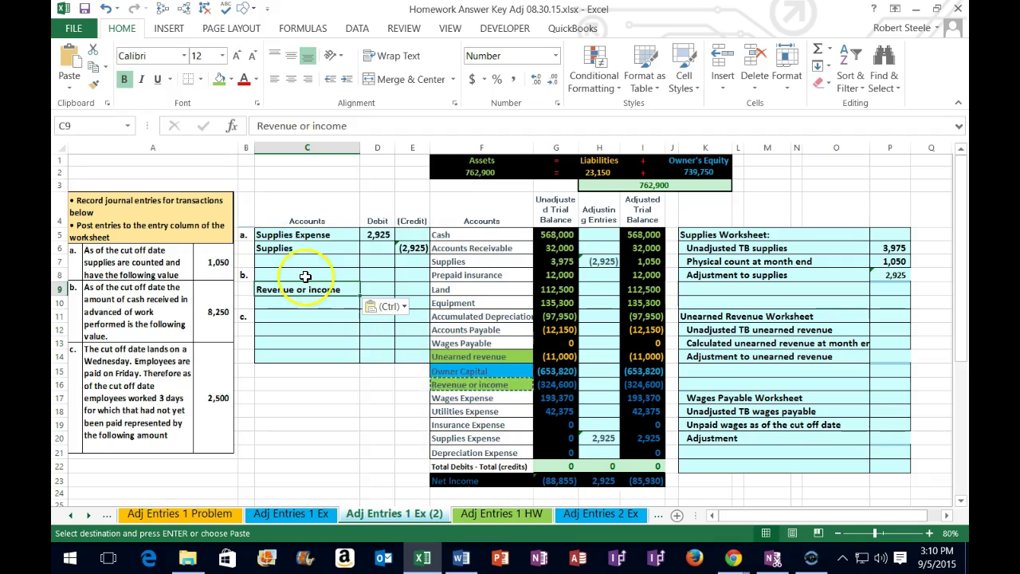
Paste Unearned revenue into C8 as a value for entry b's debit account
left_click(305, 273)
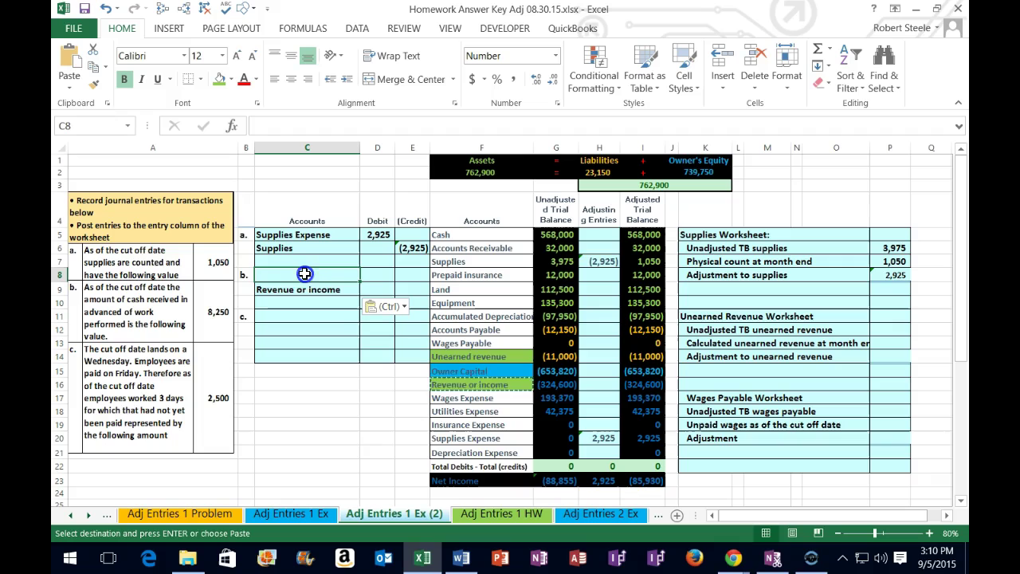
left_click(458, 354)
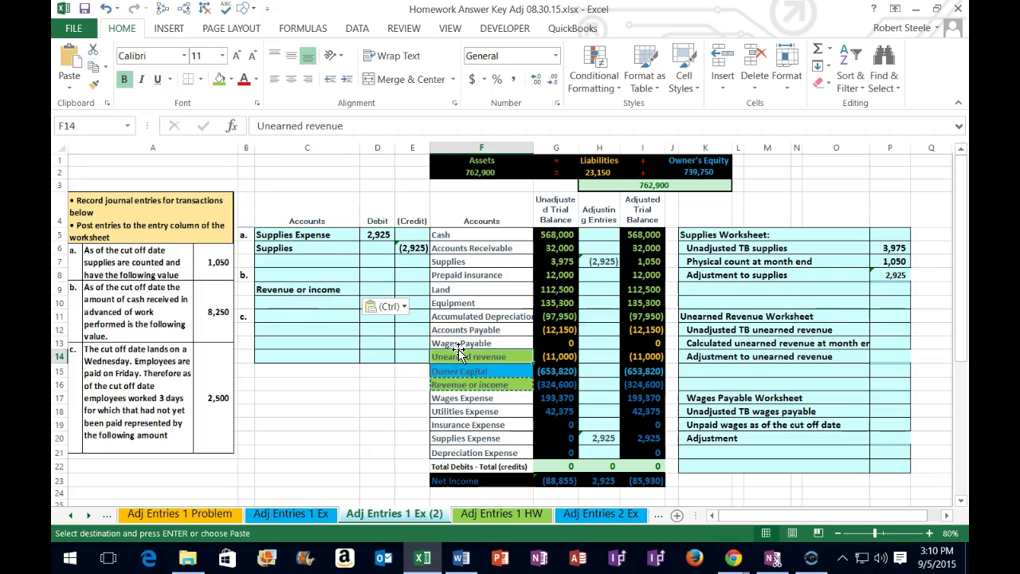
right_click(458, 354)
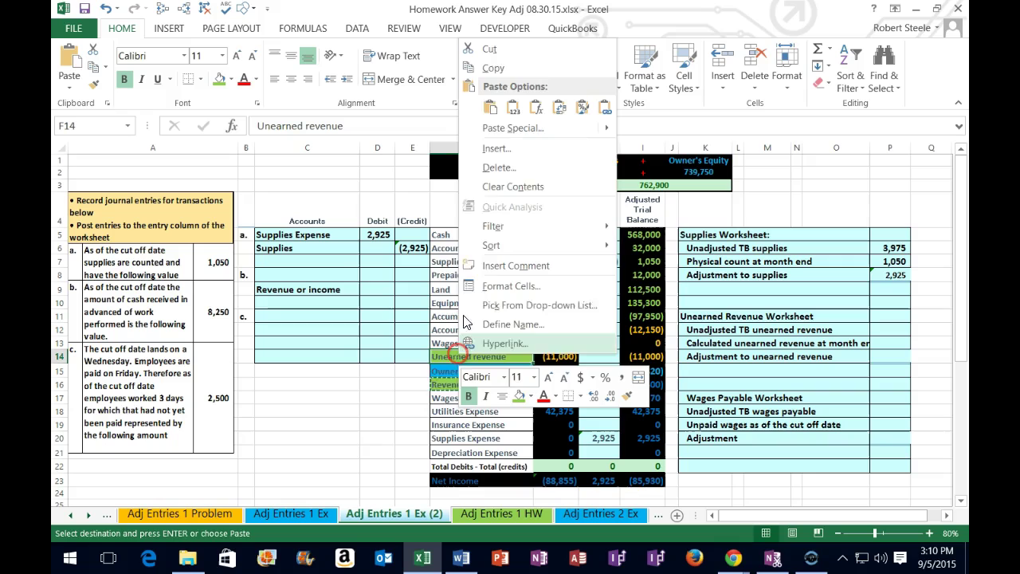
left_click(490, 70)
left_click(291, 275)
right_click(291, 276)
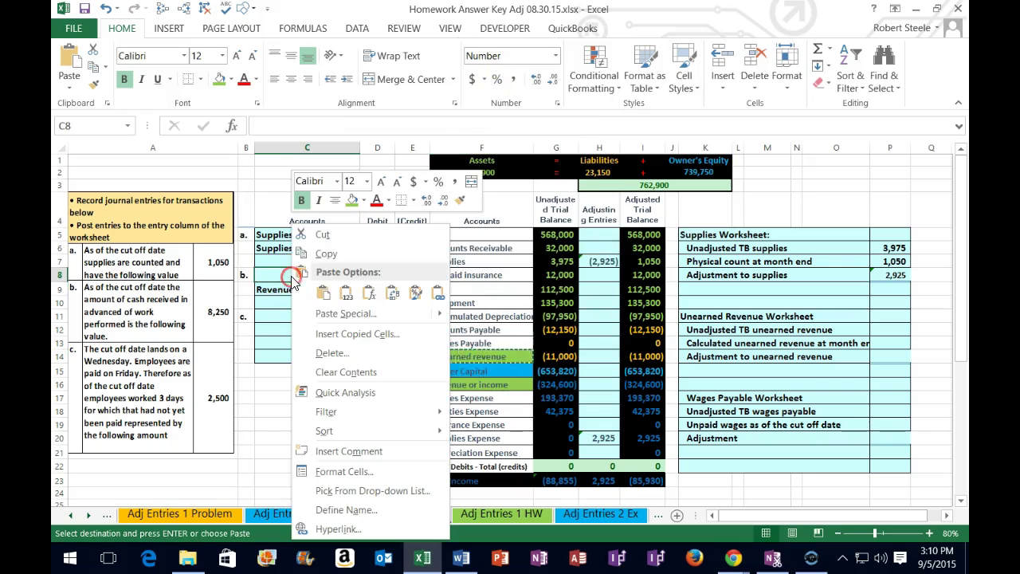
left_click(346, 295)
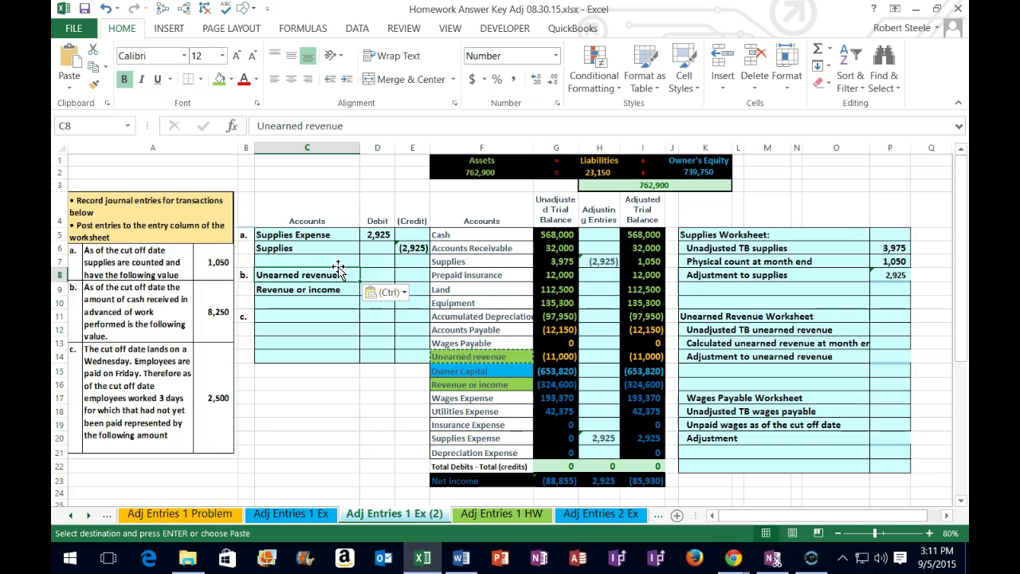
left_click(430, 369)
left_click_drag(483, 361, 629, 360)
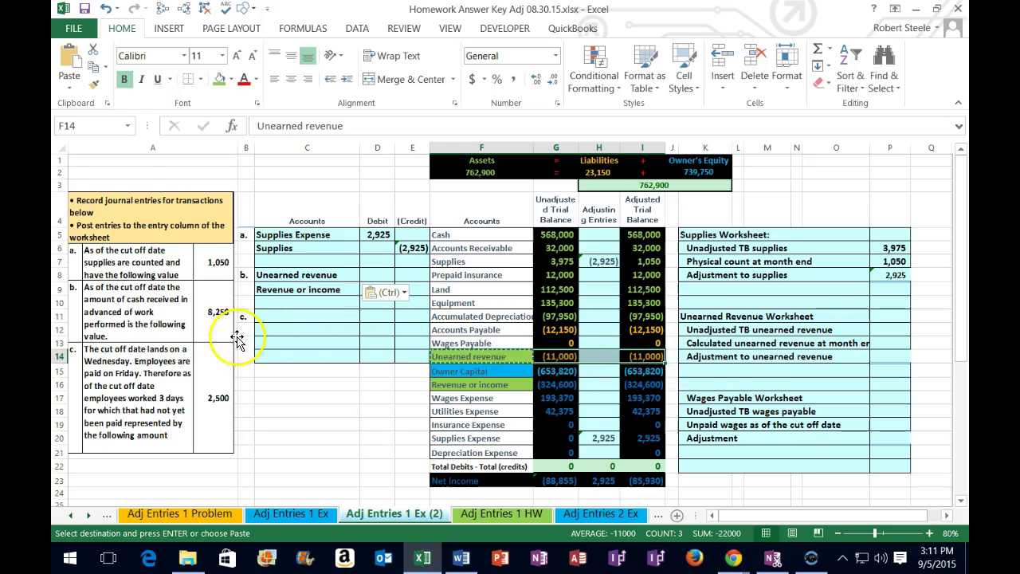
left_click(212, 331)
left_click(208, 359)
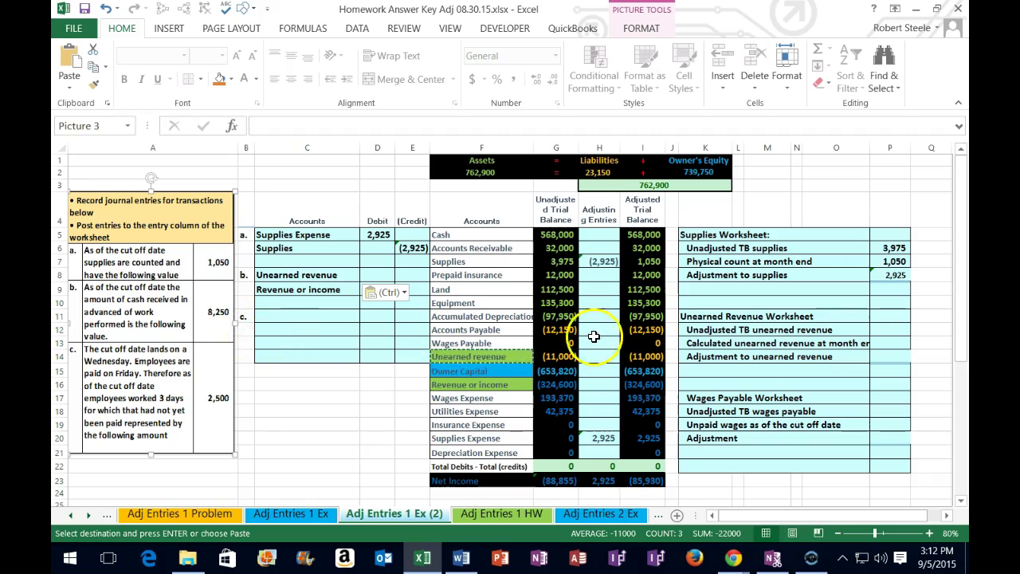
left_click(881, 327)
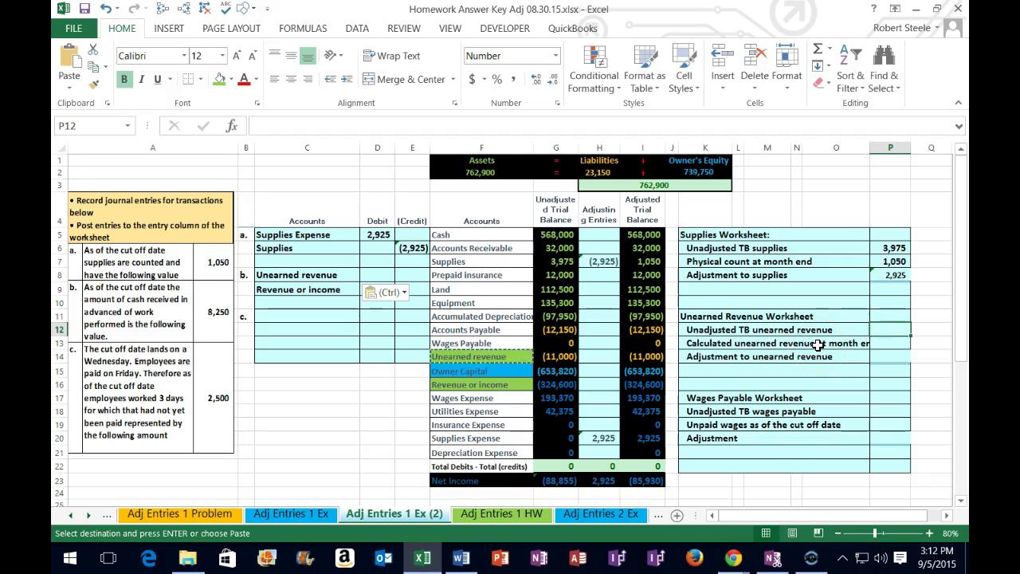
Enter 11,000 unadjusted and 8,250 month-end unearned revenue in the worksheet
type("11000")
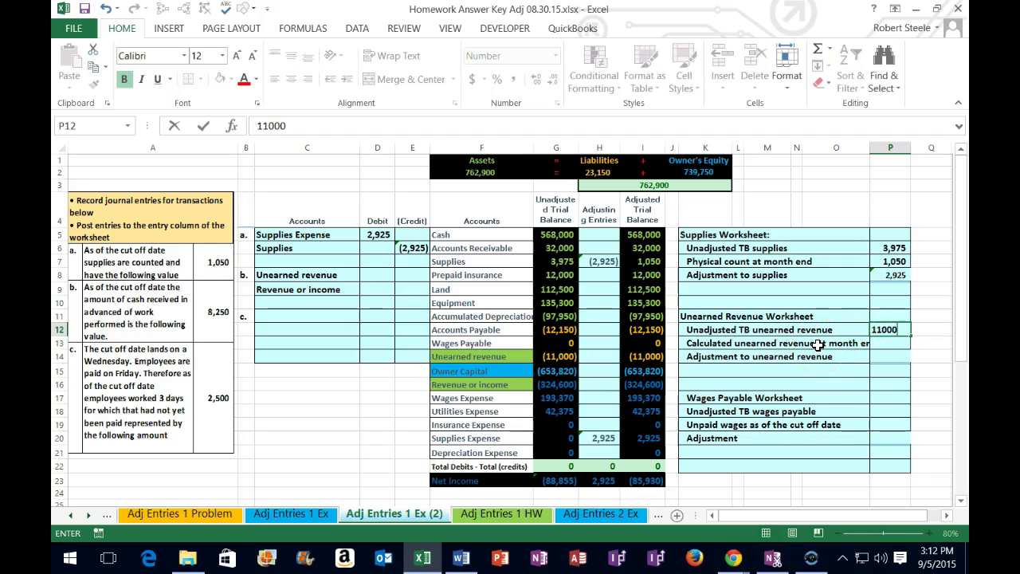
key("Return")
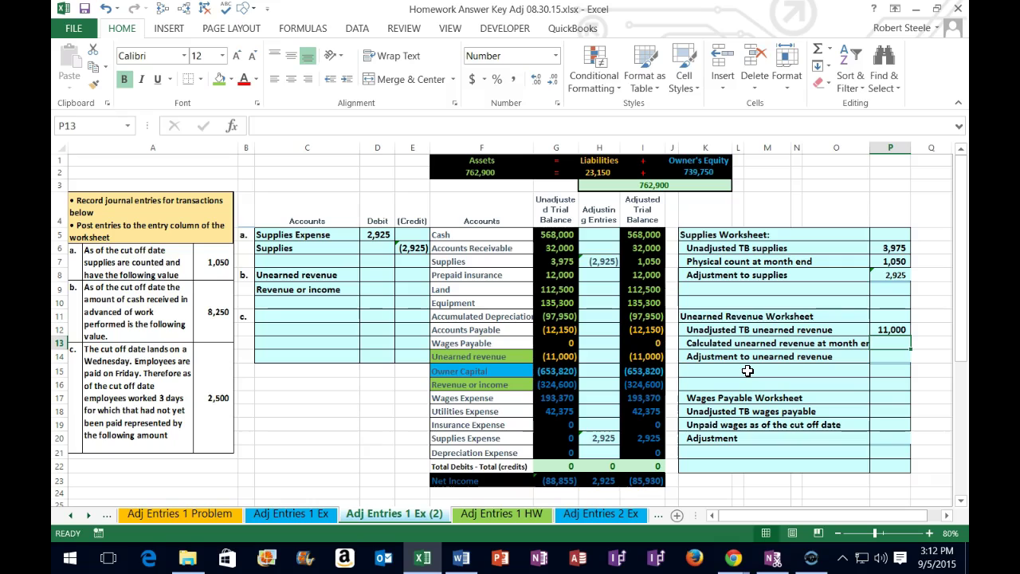
type("8,250")
key("Return")
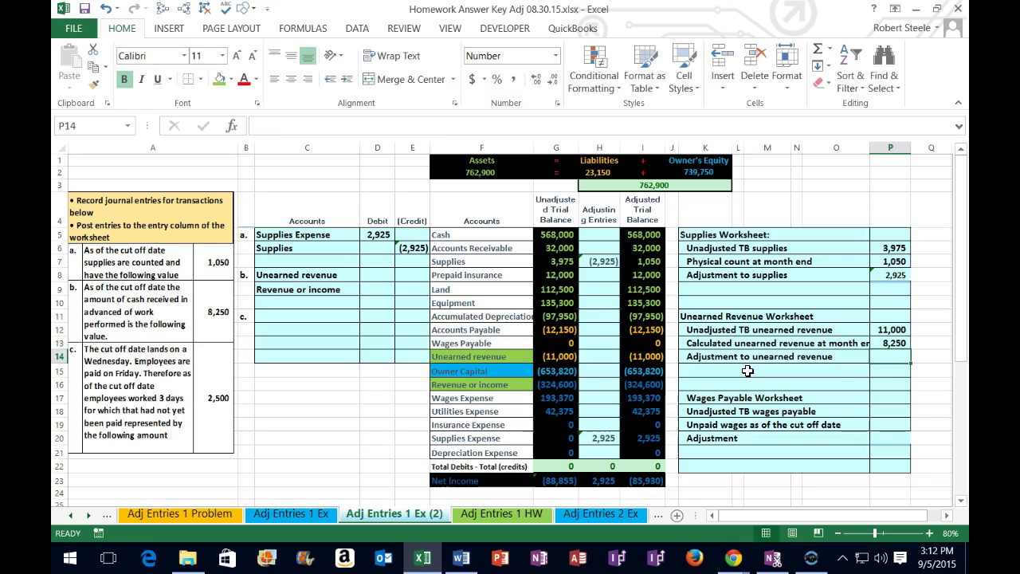
Compute the 2,750 adjustment in P14 with the formula =P12-P13
type("=")
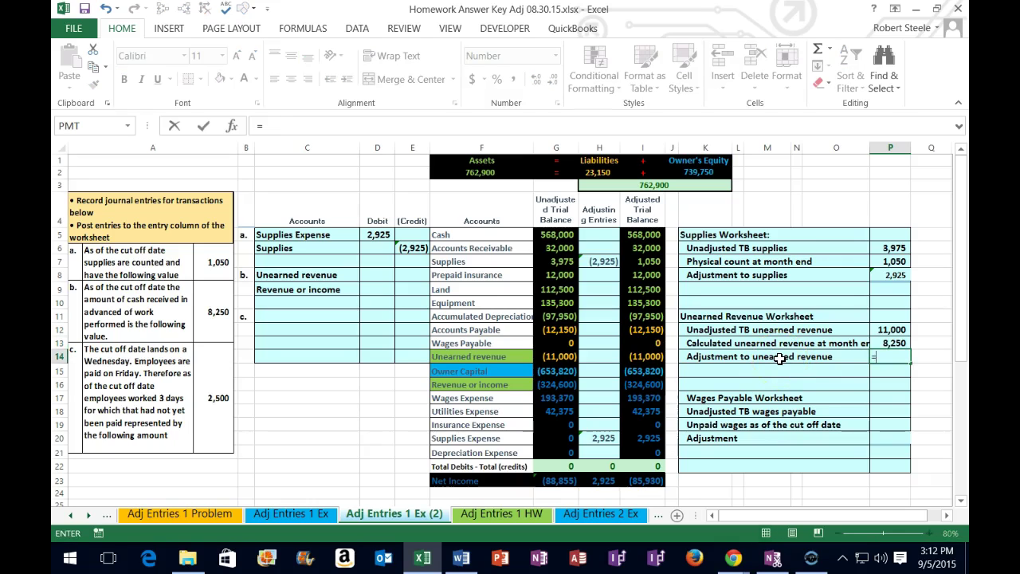
left_click(890, 328)
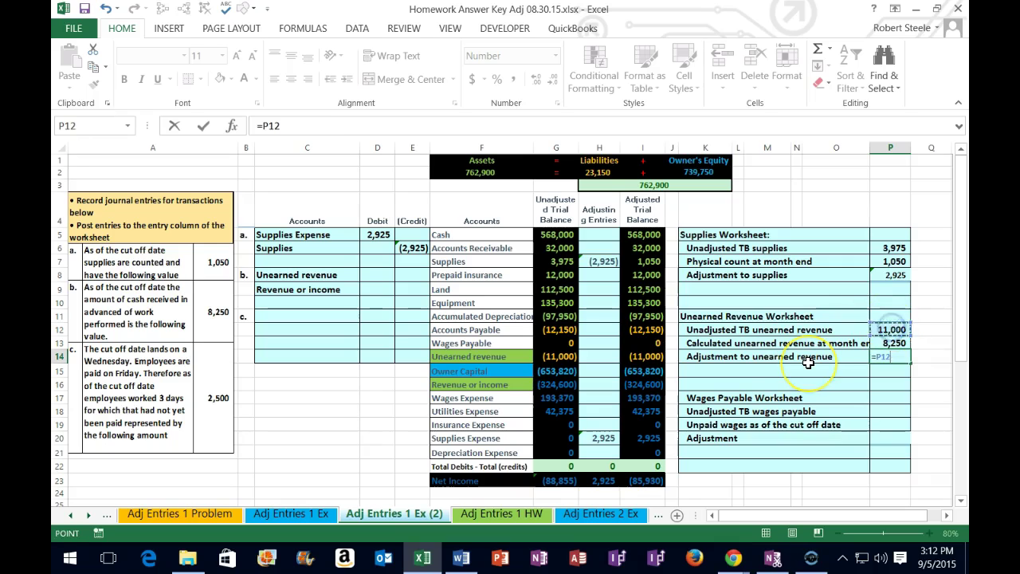
type("-")
left_click(893, 343)
key("Return")
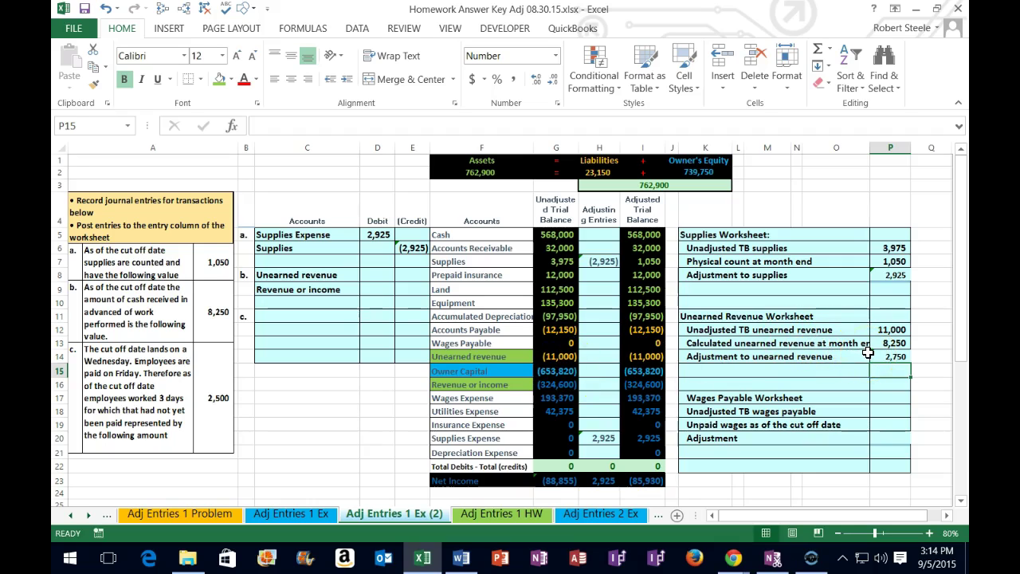
Debit Unearned revenue 2,750 in D8 and credit Revenue or income with =-D8 in E9
left_click(599, 360)
left_click(642, 359)
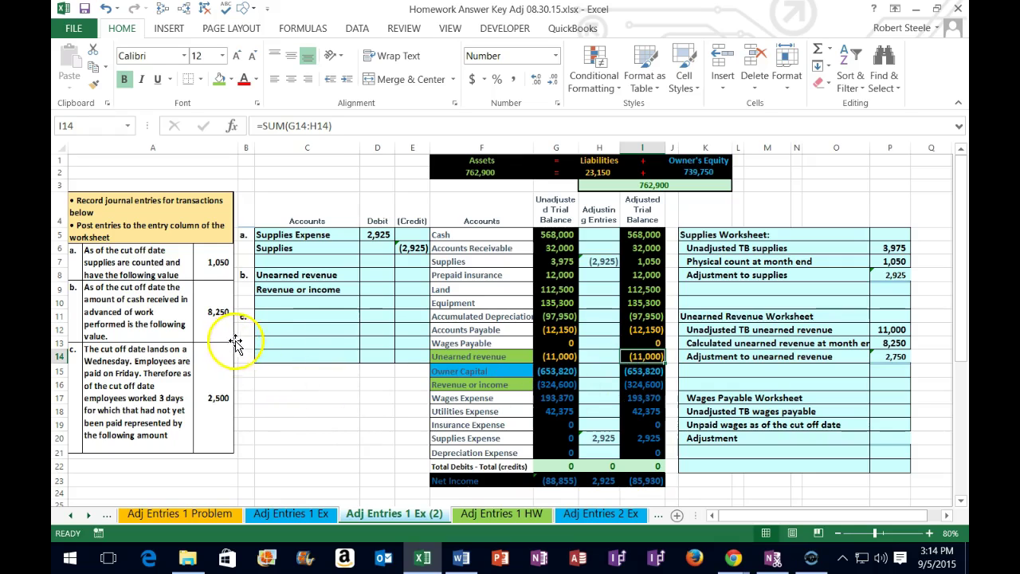
left_click(376, 275)
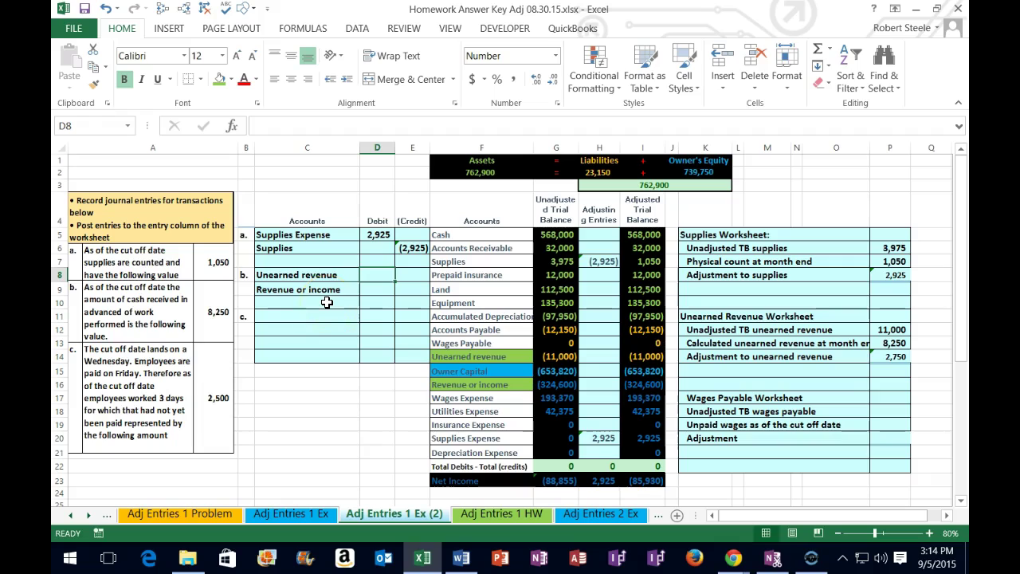
type("2750")
key("Return")
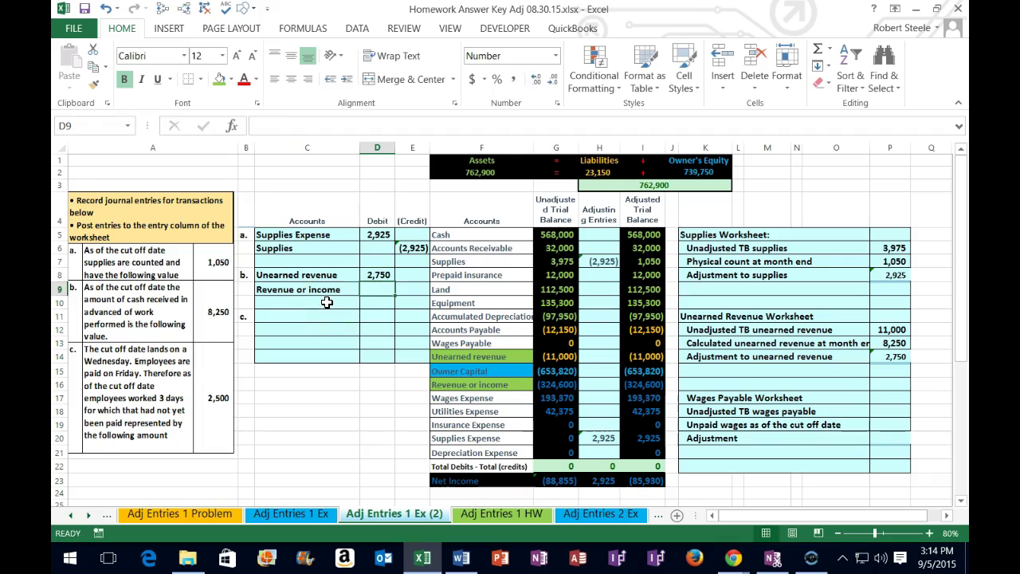
key("Right")
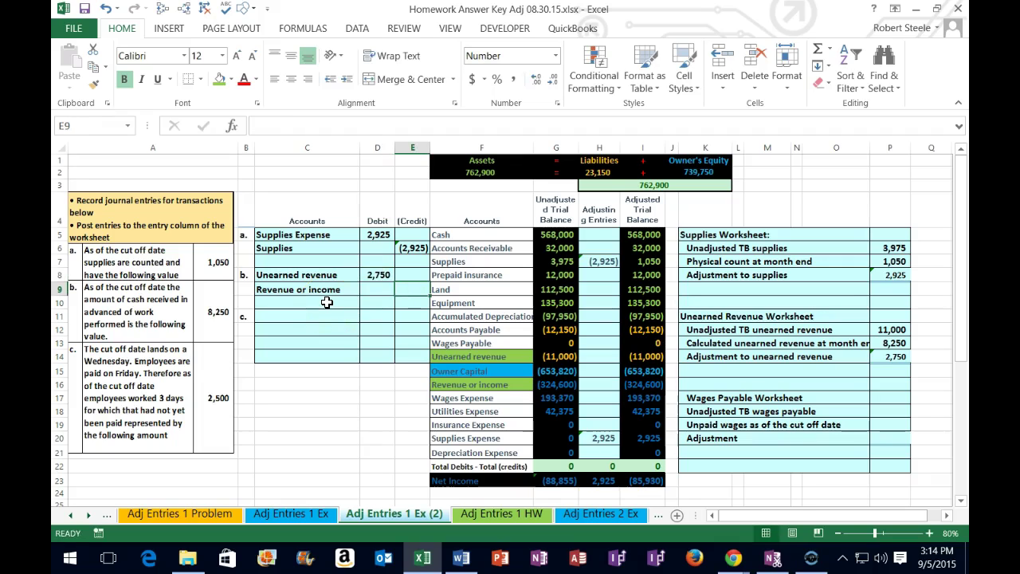
type("-")
key("Left")
key("Up")
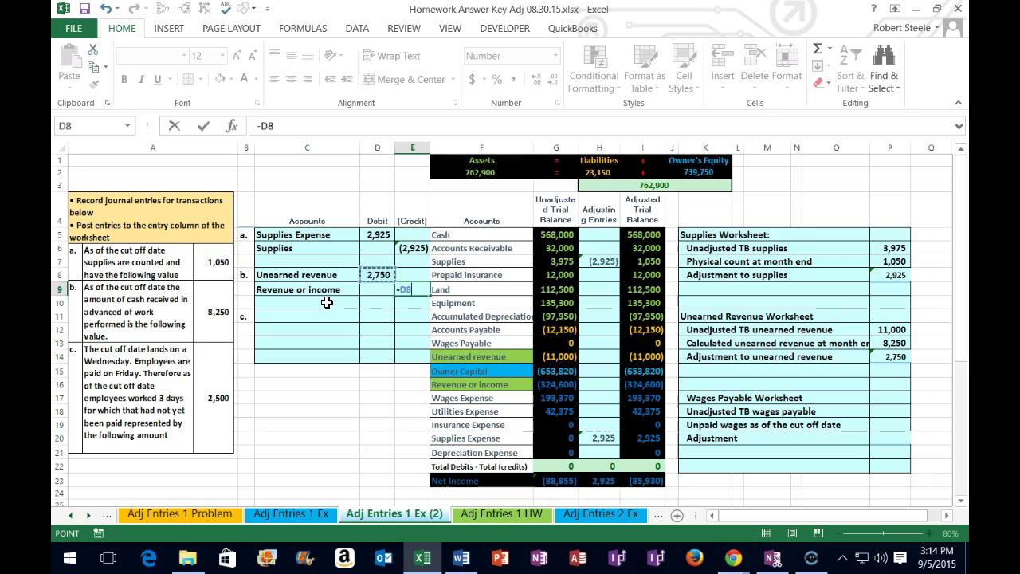
key("Return")
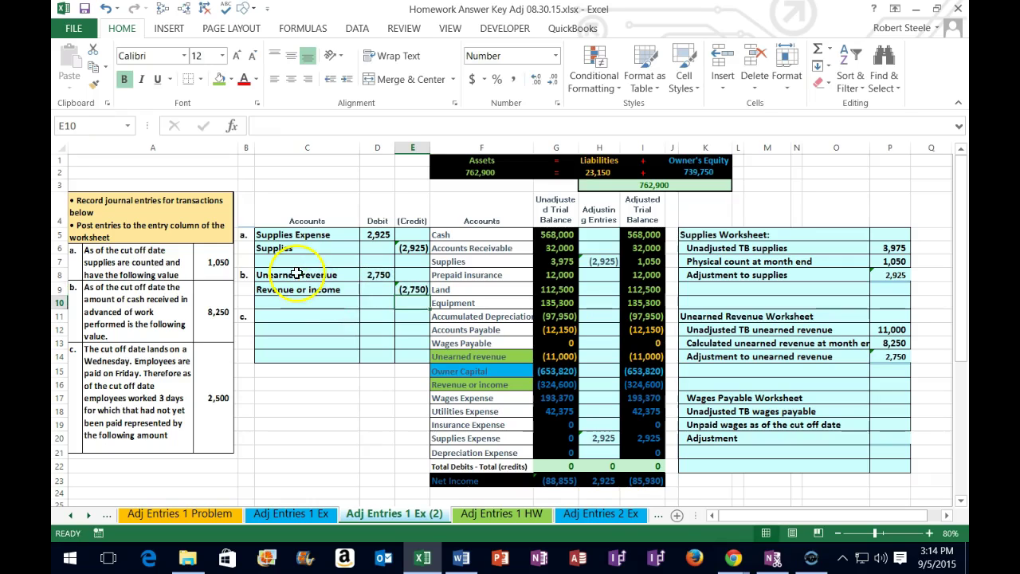
left_click_drag(287, 275, 410, 290)
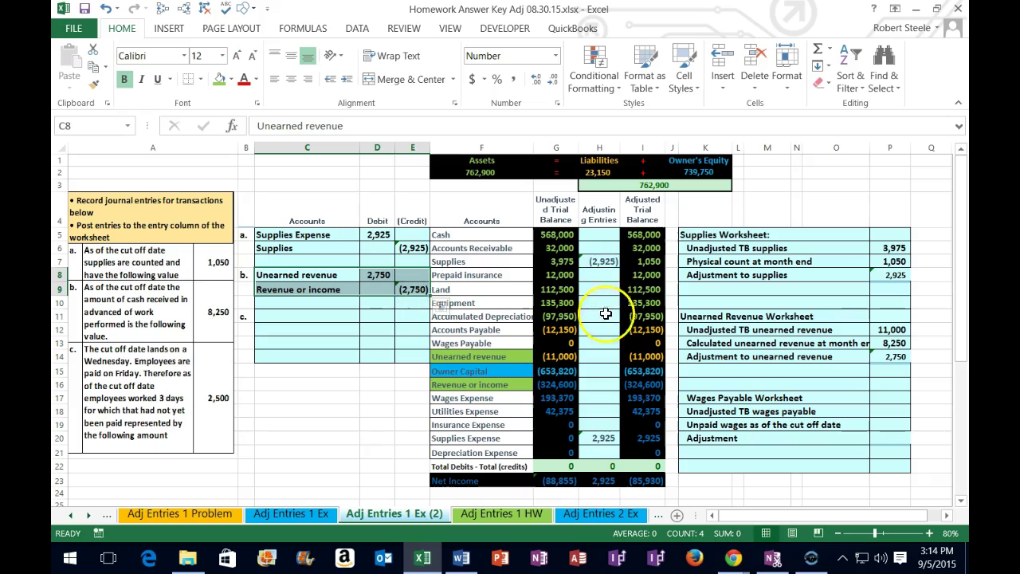
left_click(598, 354)
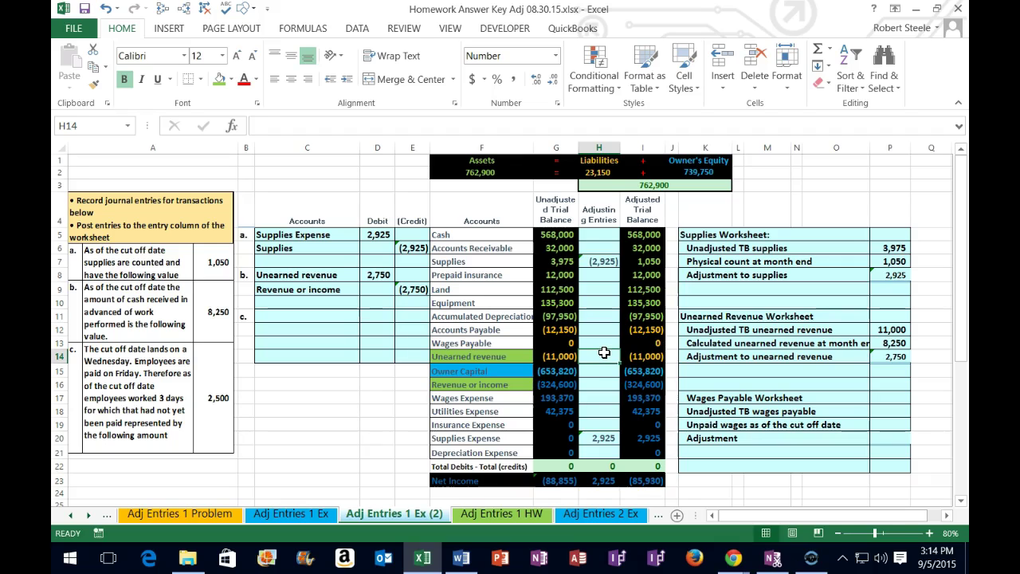
Link H14 to =D8 for Unearned revenue and H16 to =E9 for Revenue or income
type("=")
left_click(384, 275)
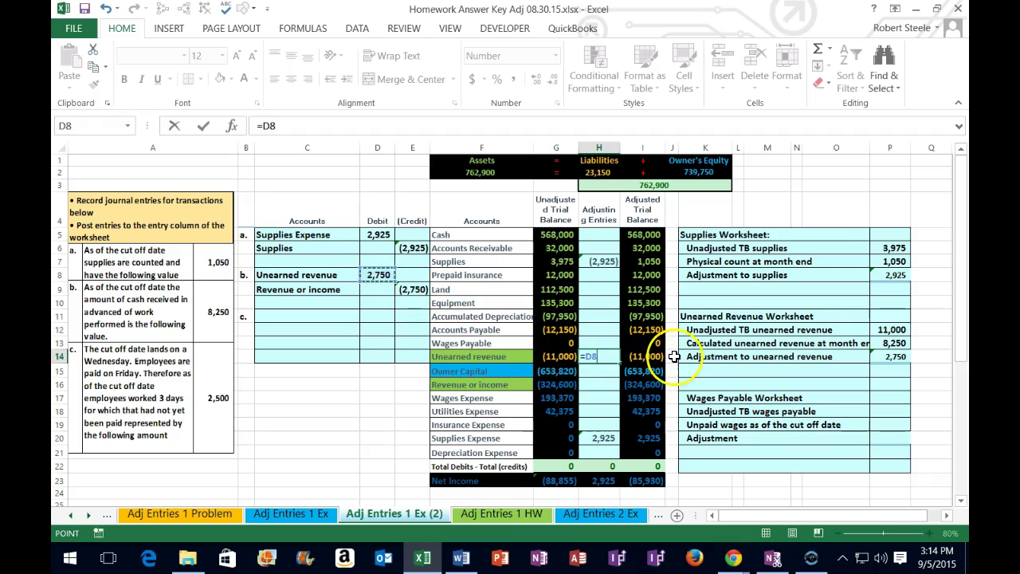
key("Return")
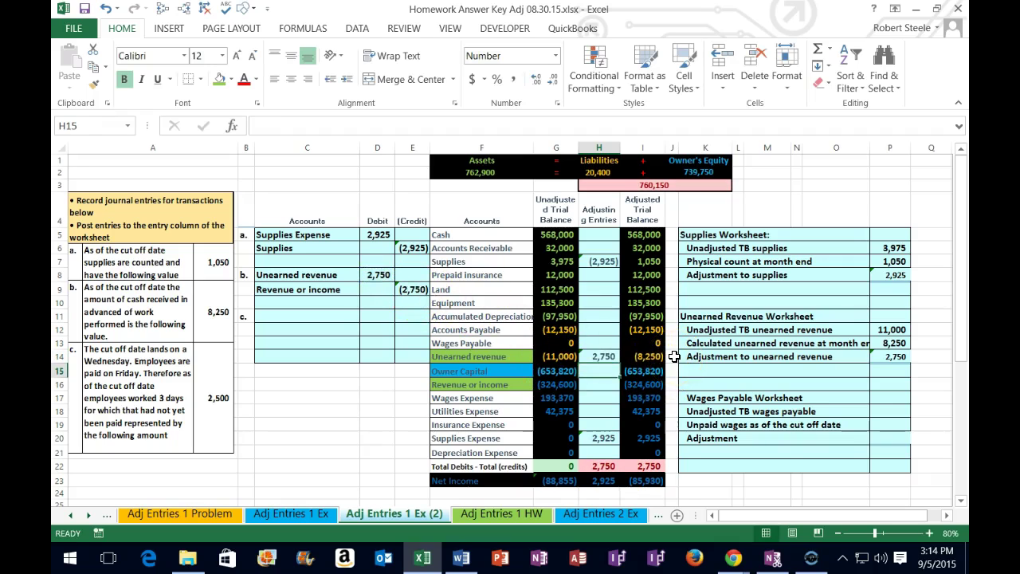
left_click(642, 357)
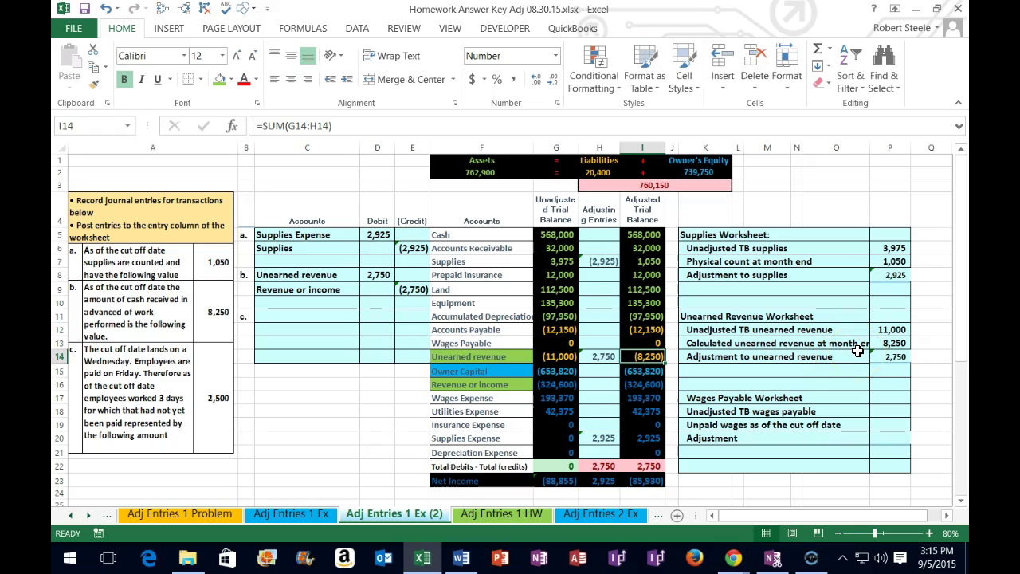
left_click(601, 386)
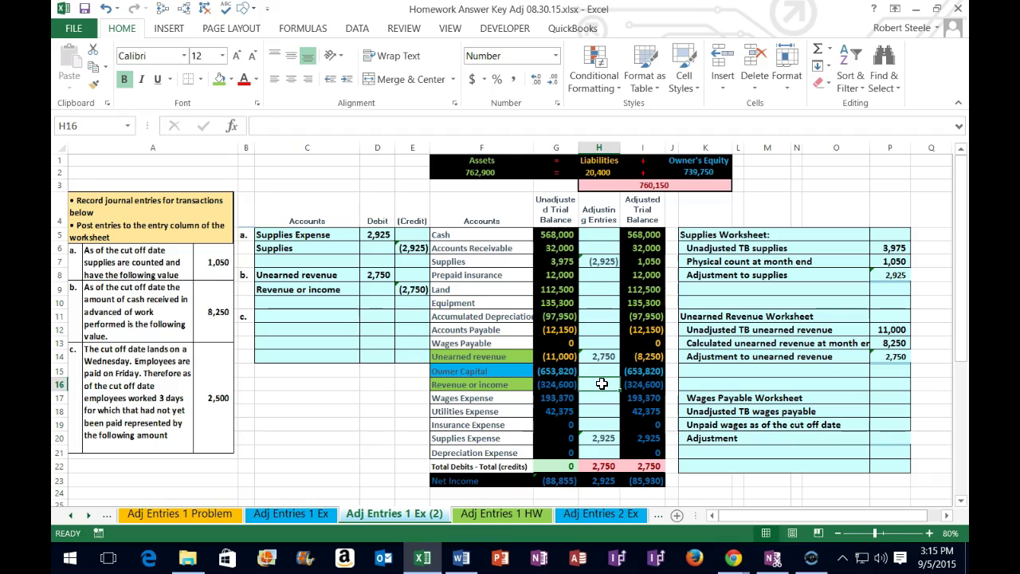
type("=")
left_click(412, 289)
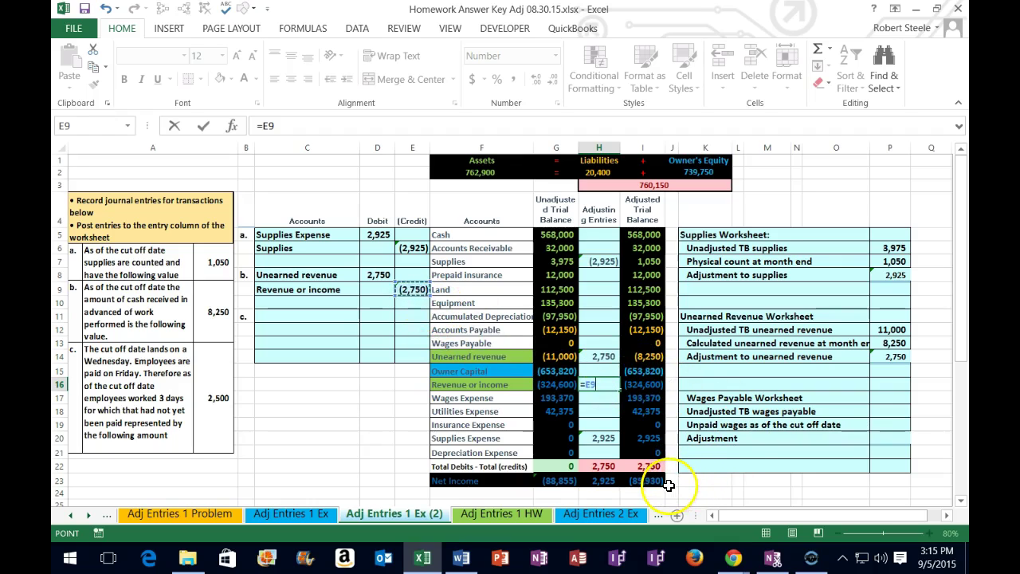
key("Return")
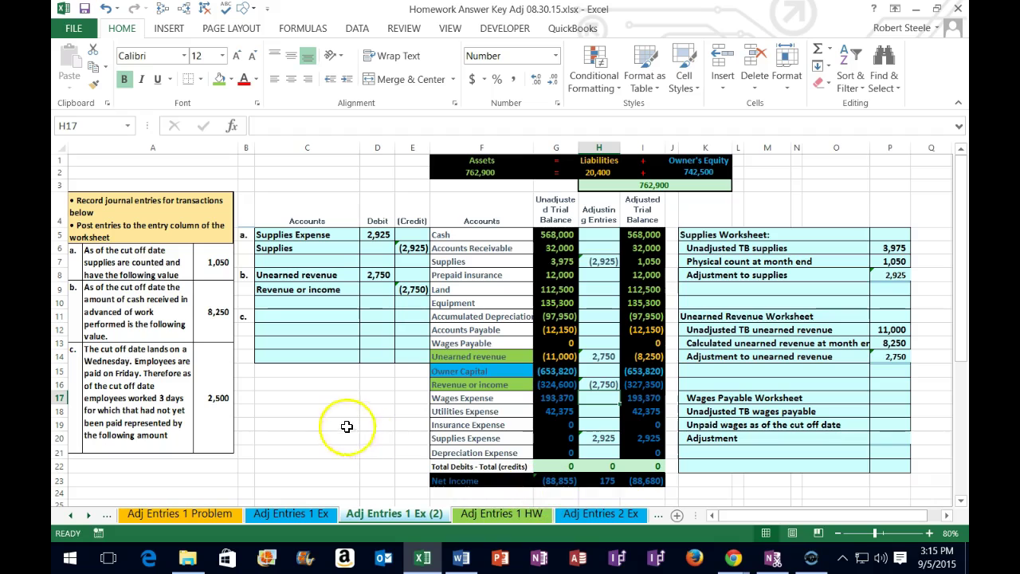
Set No Fill on the Unearned revenue and Revenue or income labels
right_click(463, 356)
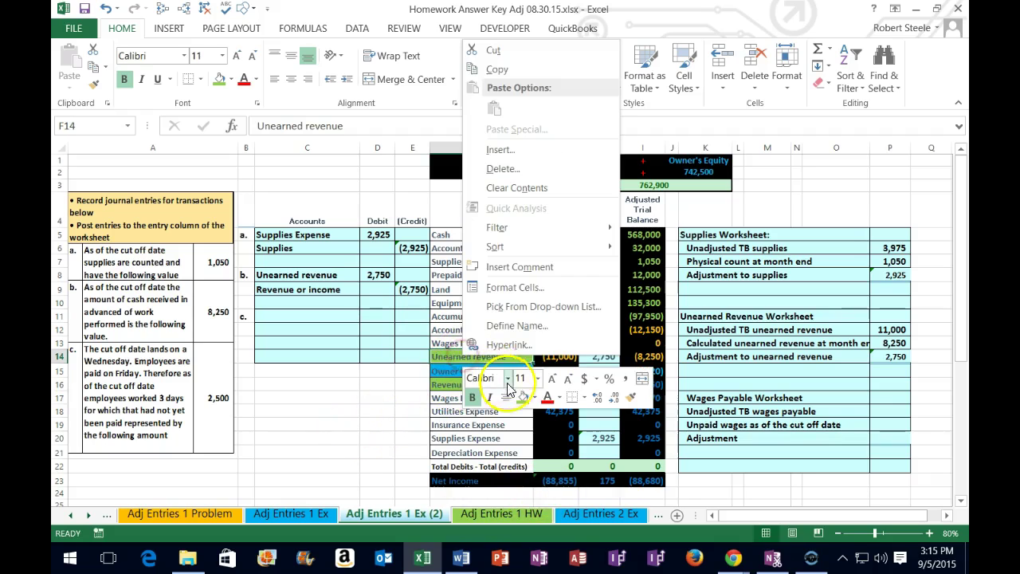
left_click(532, 398)
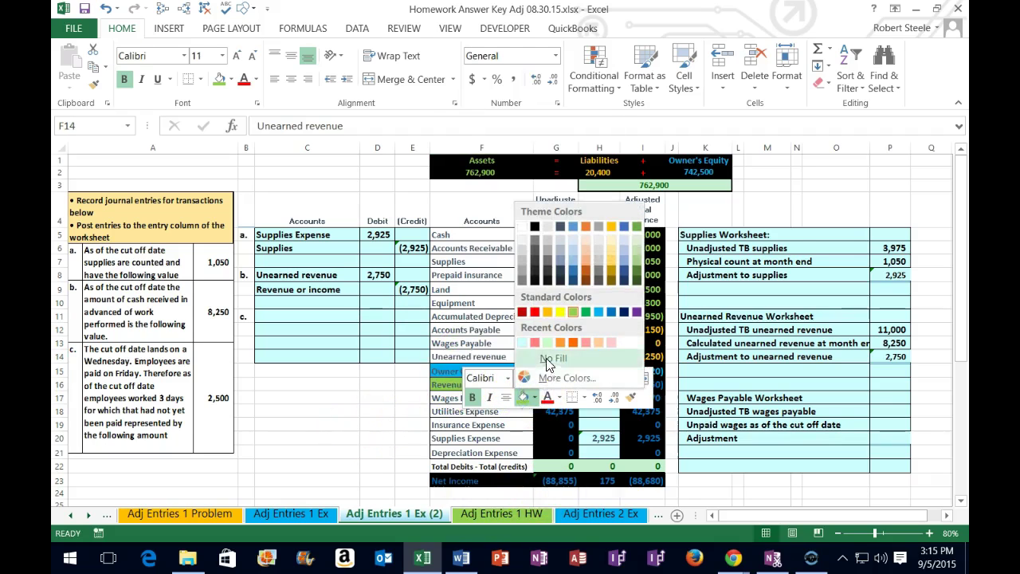
left_click(535, 360)
left_click(445, 390)
right_click(447, 387)
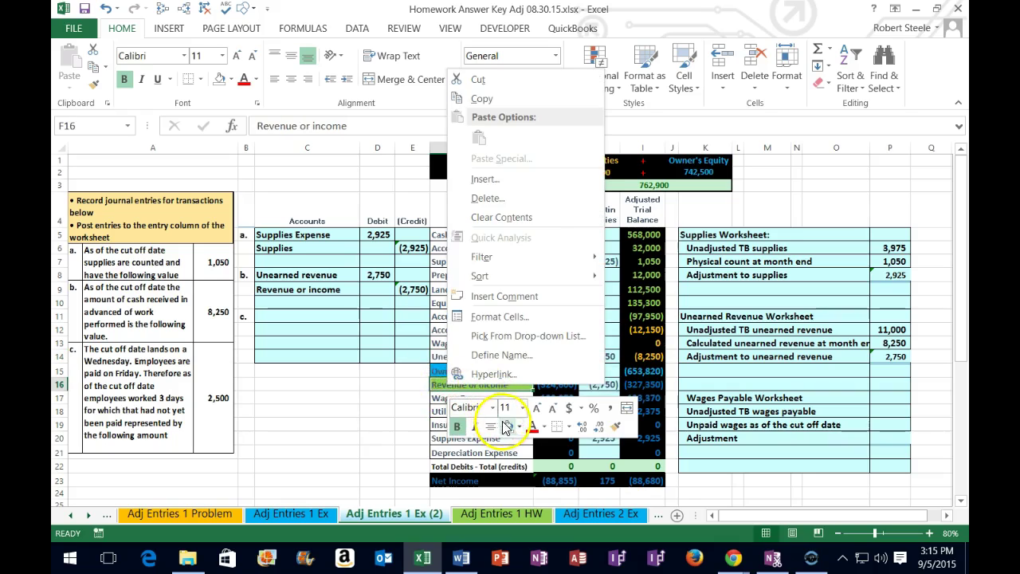
left_click(507, 425)
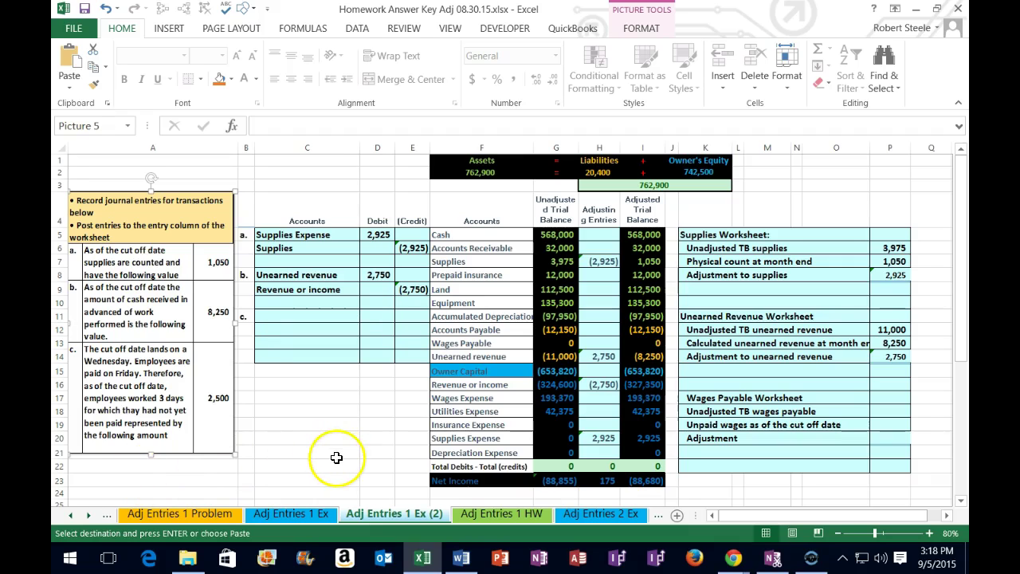
left_click_drag(456, 249, 458, 347)
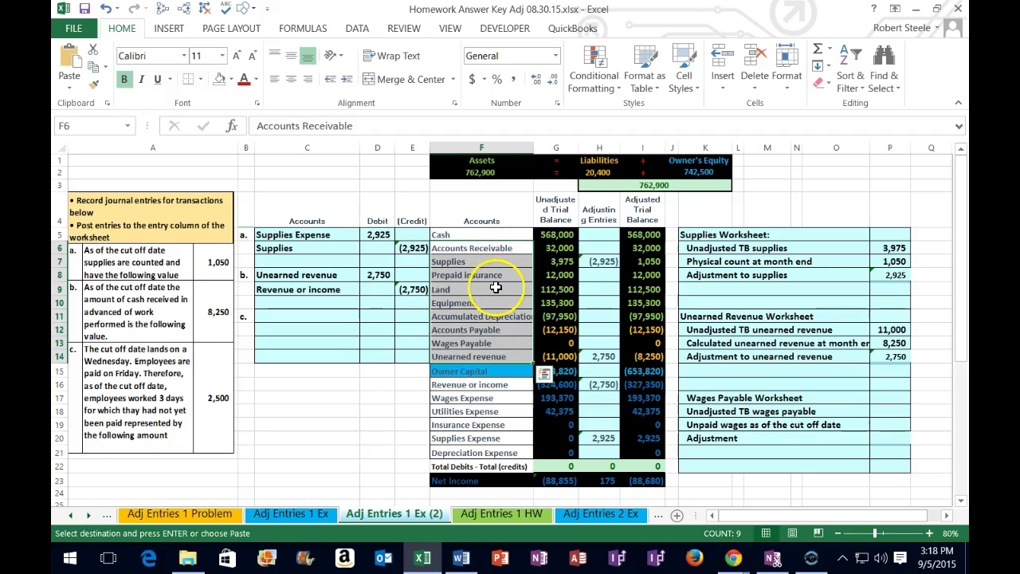
Shade the Wages Payable account label light green
left_click(483, 343)
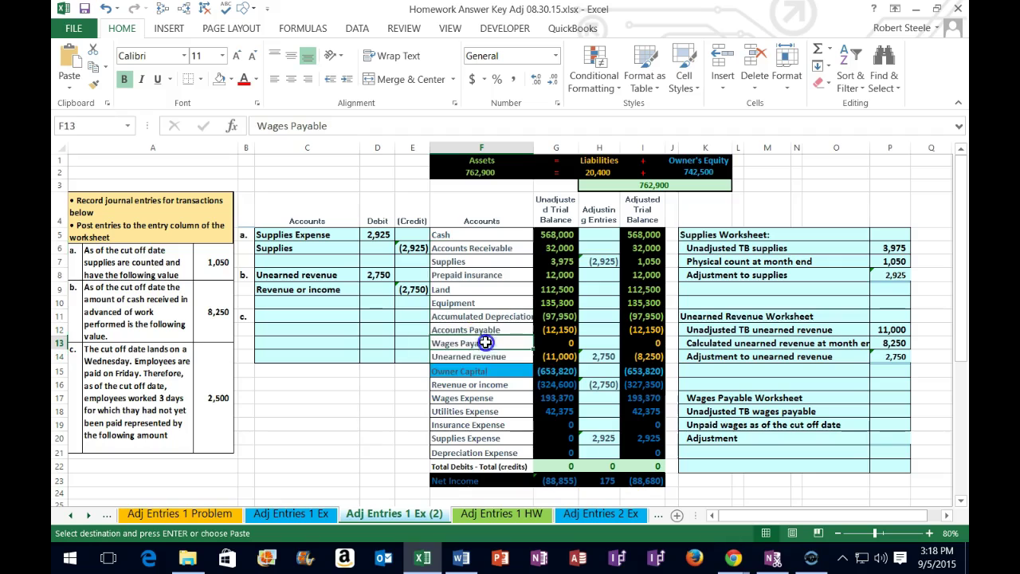
right_click(485, 341)
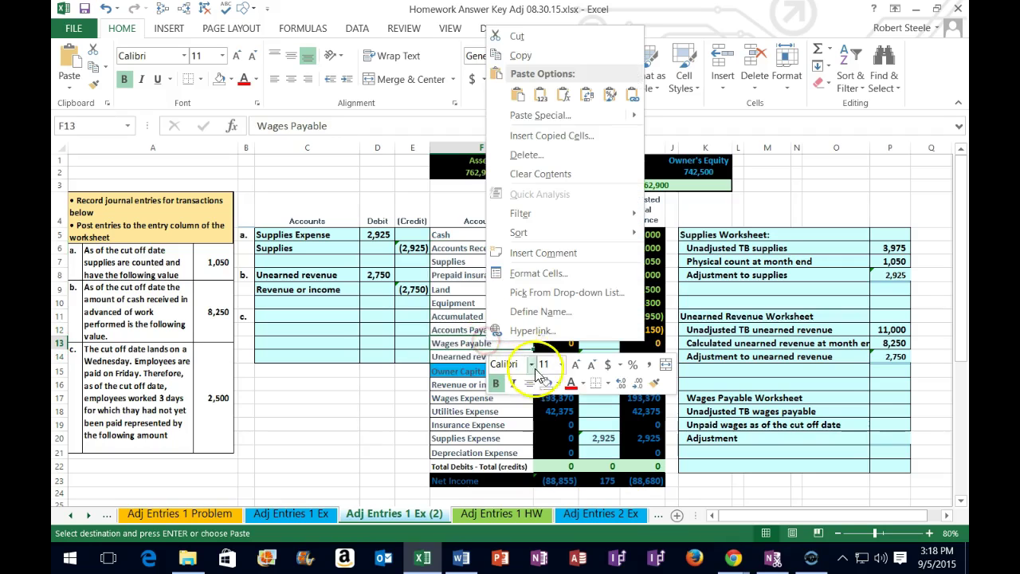
left_click(557, 385)
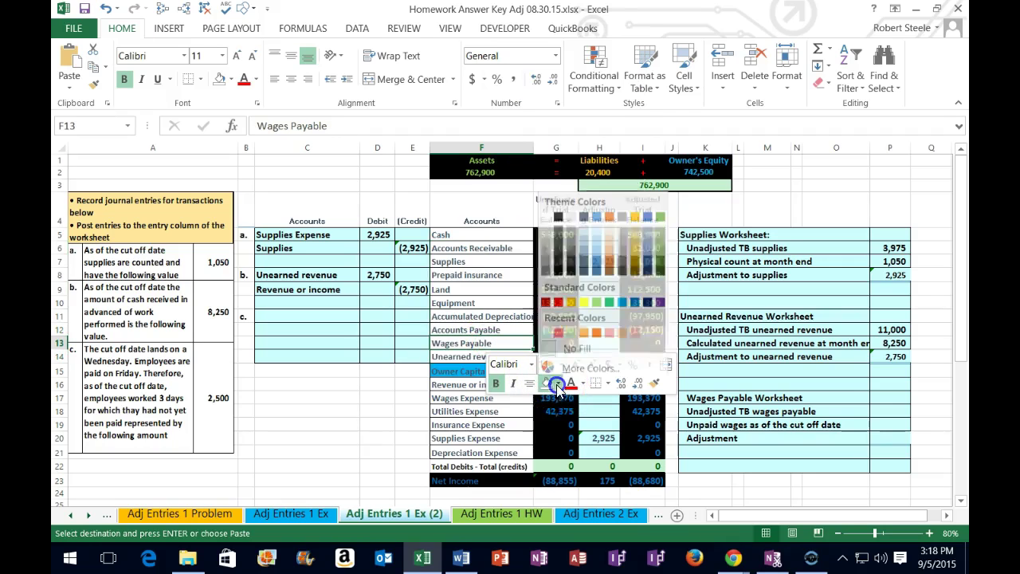
left_click(595, 301)
Shade the Wages Expense account cell green
left_click_drag(469, 384, 470, 453)
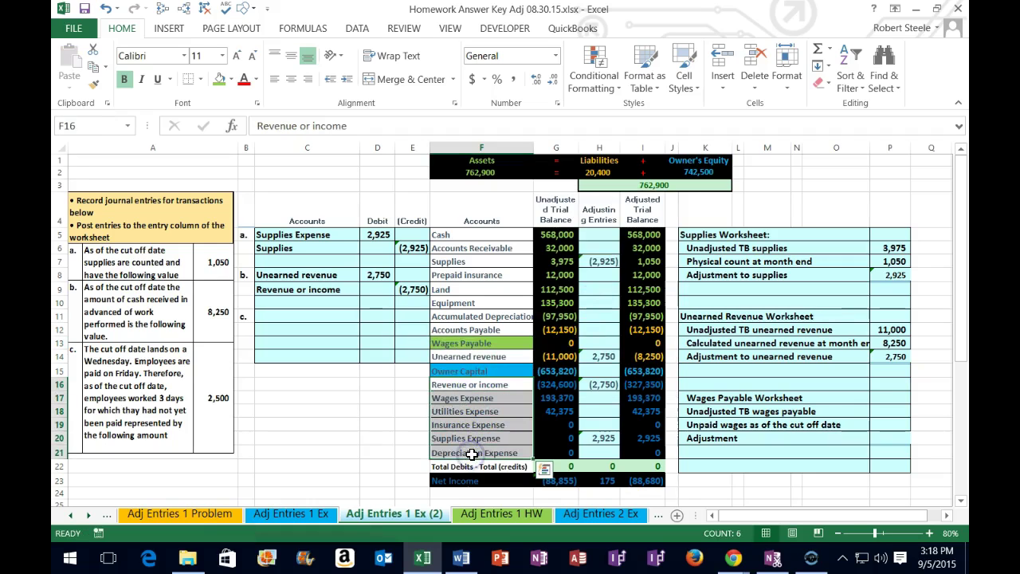
left_click(486, 397)
right_click(487, 397)
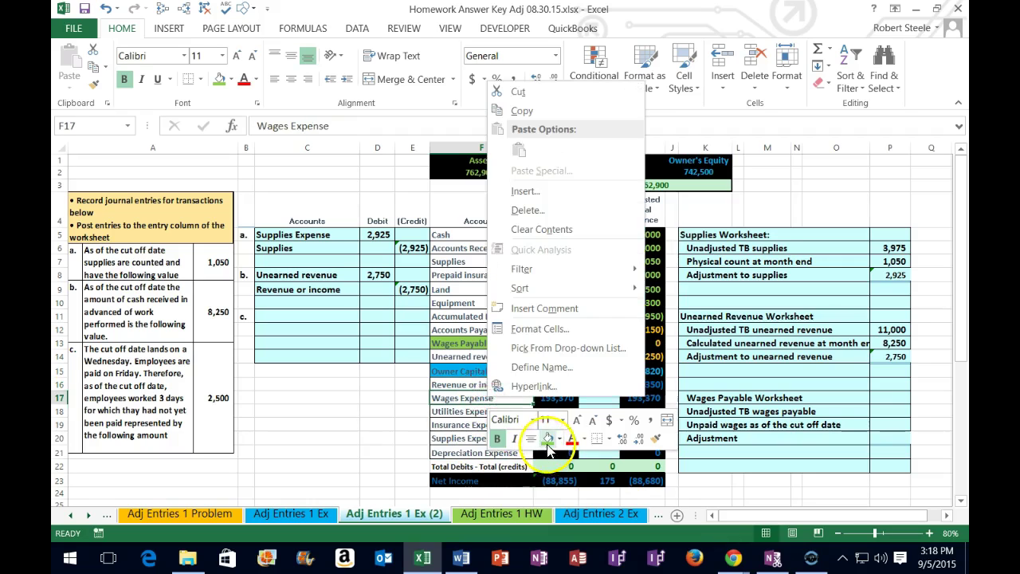
left_click(548, 438)
left_click(458, 384)
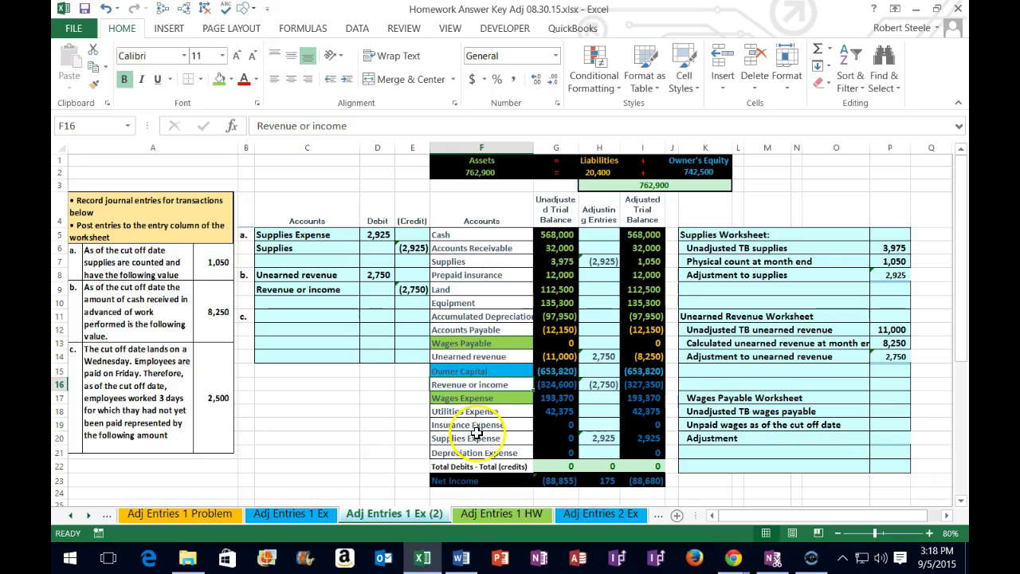
left_click(468, 400)
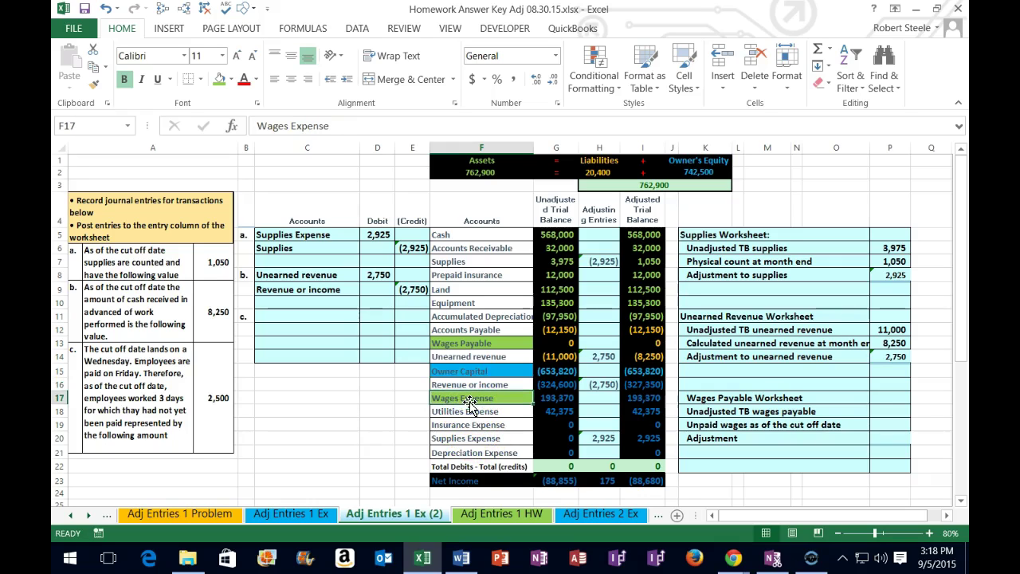
left_click_drag(461, 397, 635, 447)
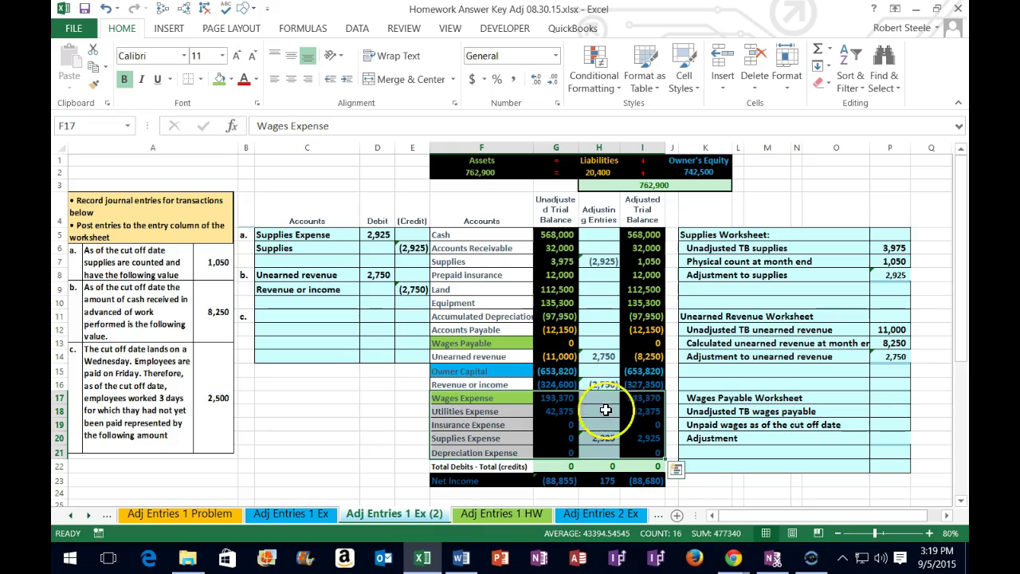
Copy Wages Expense into C11 as entry c's debit account
left_click(489, 395)
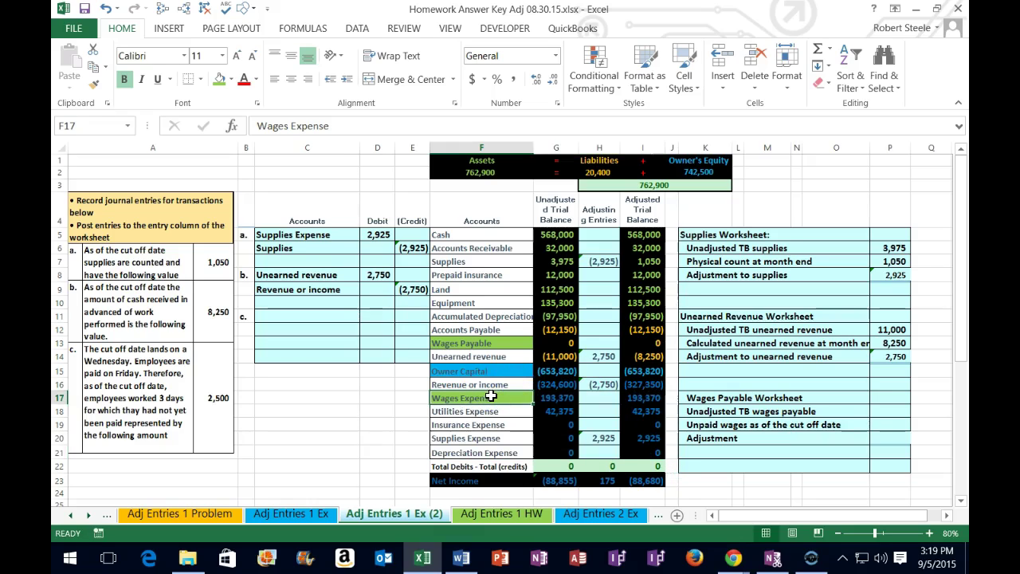
right_click(495, 397)
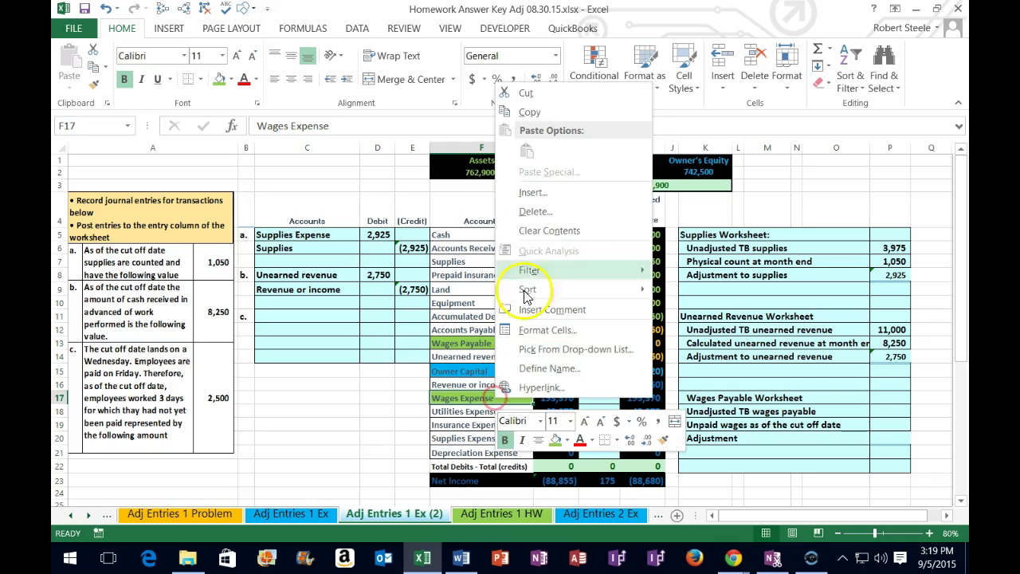
left_click(528, 111)
right_click(274, 316)
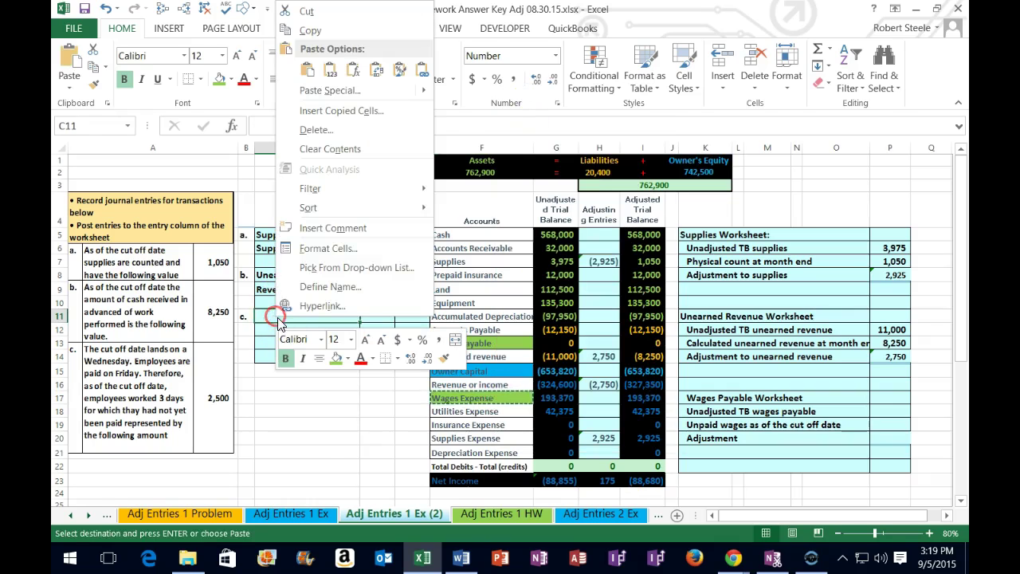
left_click(335, 70)
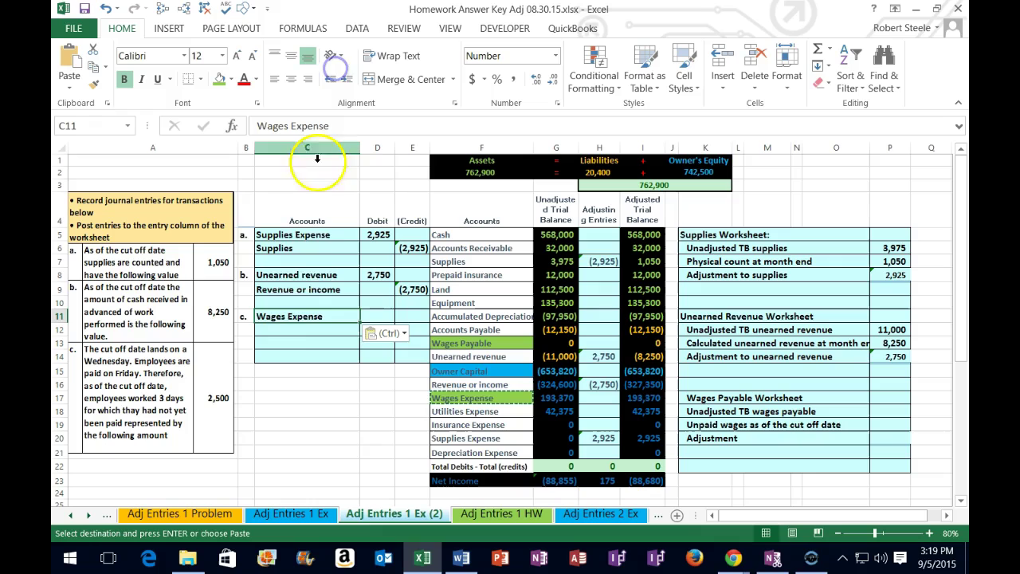
left_click(287, 329)
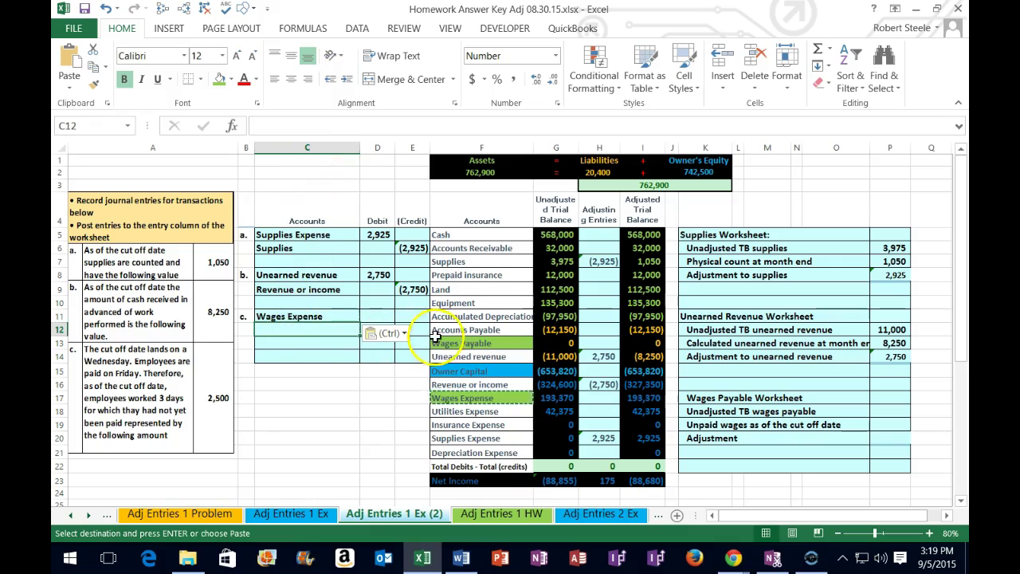
Paste Wages Payable as a value into C12 as entry c's credit account
left_click(463, 343)
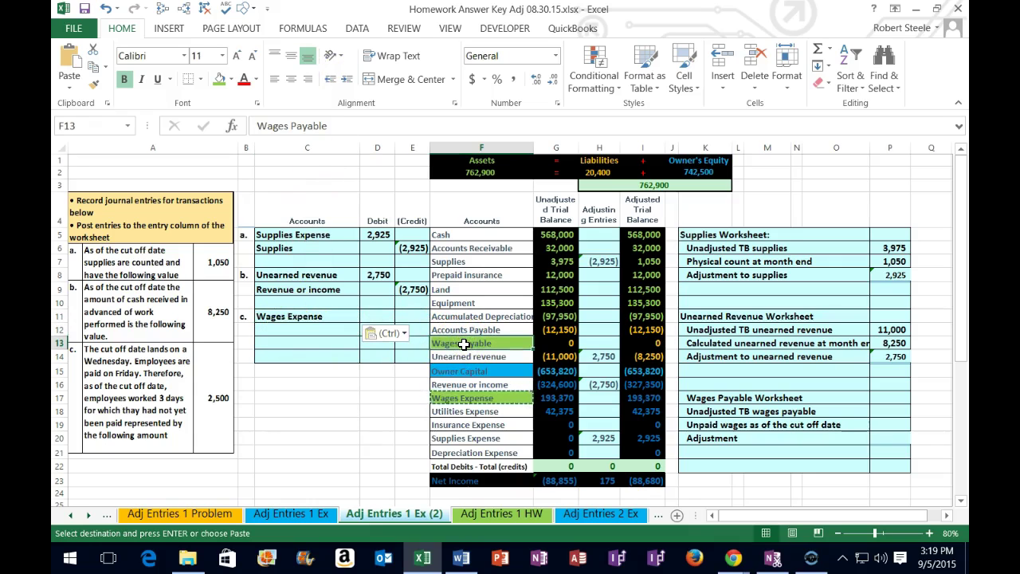
right_click(463, 343)
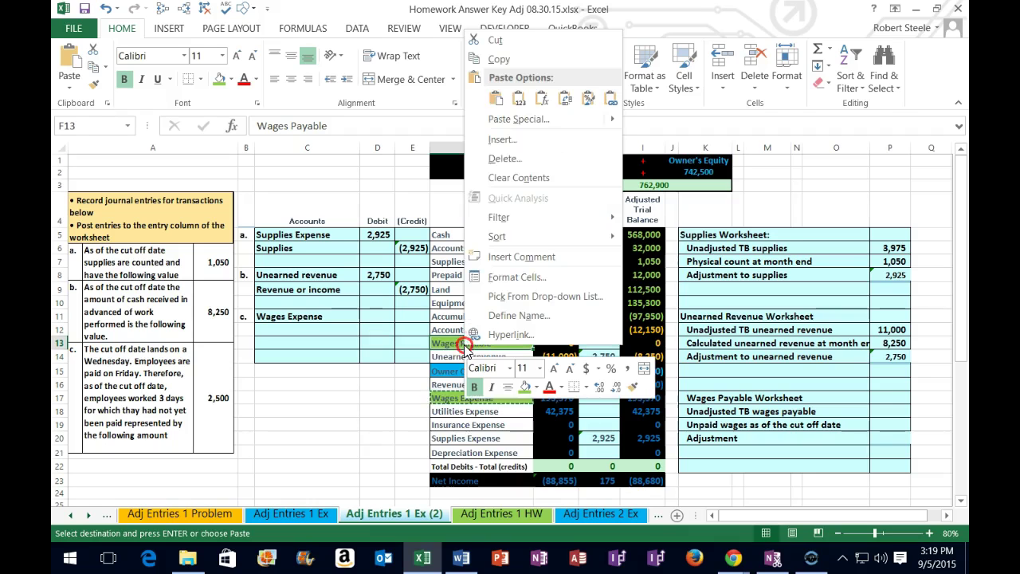
left_click(491, 59)
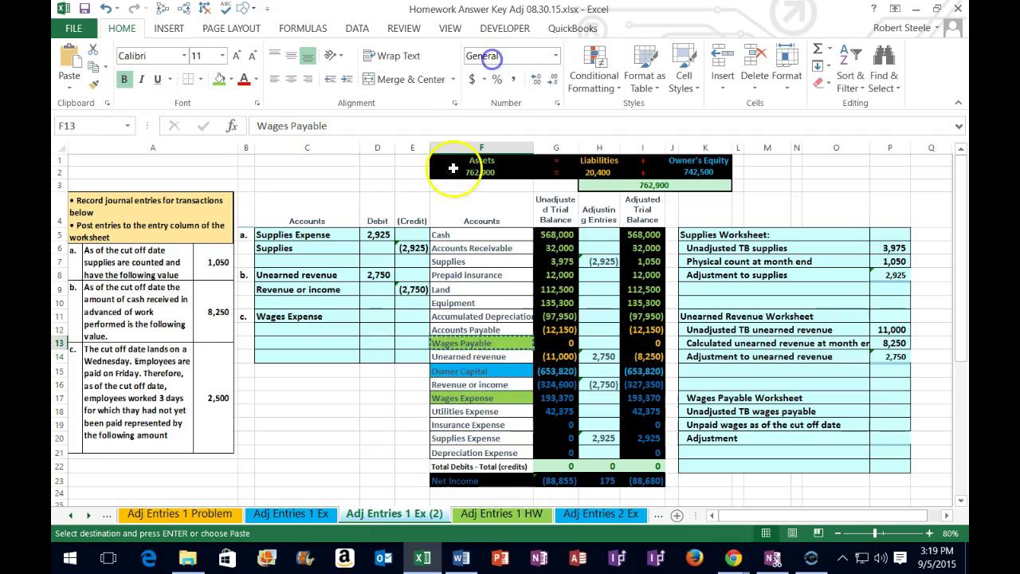
right_click(292, 328)
left_click(347, 81)
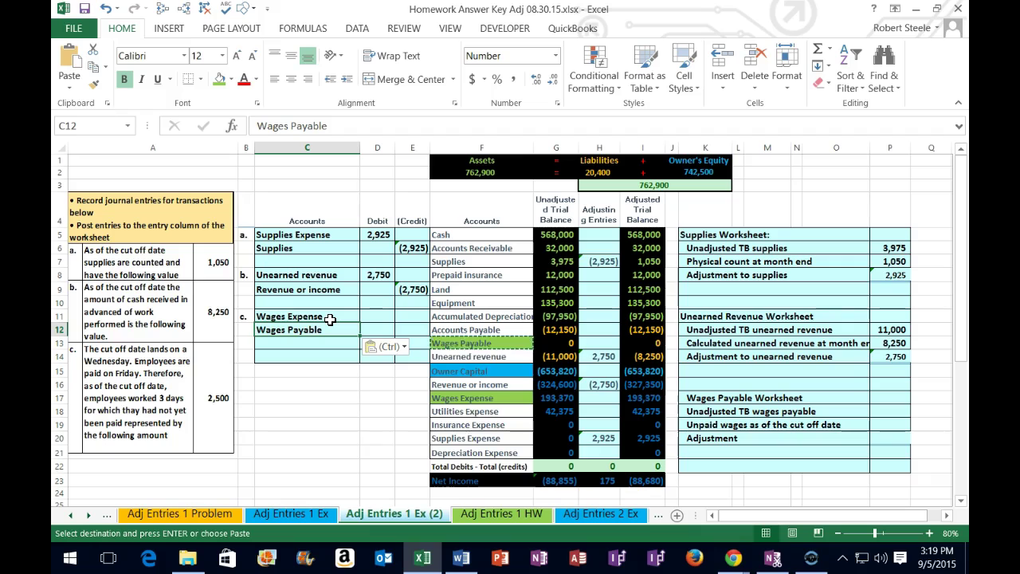
left_click_drag(471, 344, 635, 344)
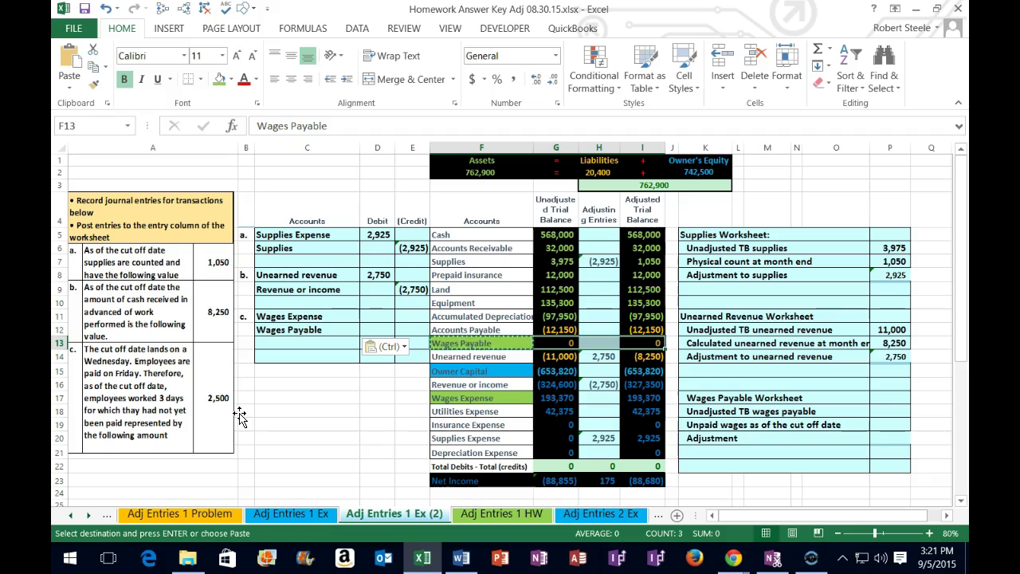
Type 2,500 in D11 and put a formula referencing D11 in E12 for the (2,500) credit
left_click(358, 317)
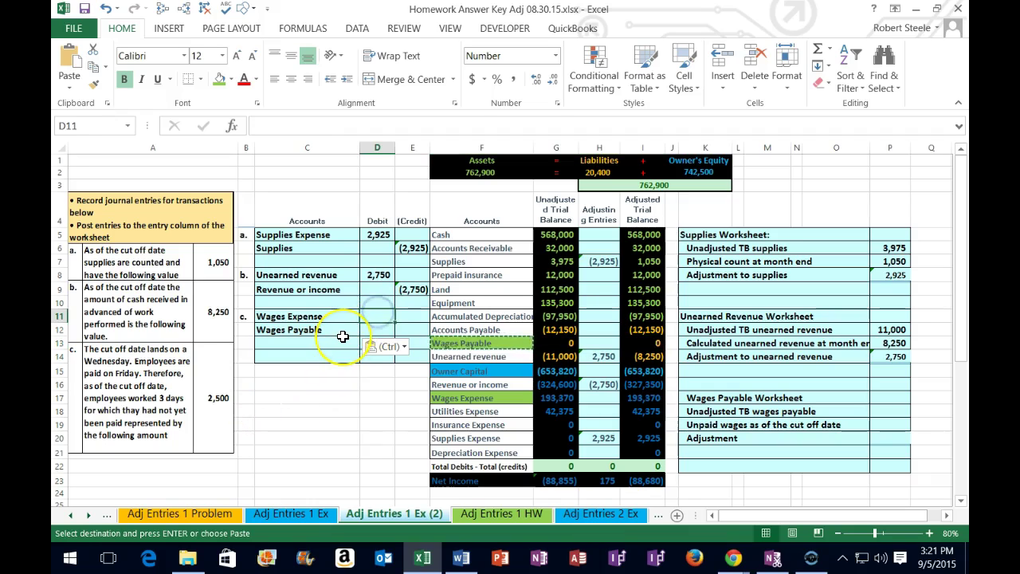
type("2,50")
type("0")
key("Return")
key("Tab")
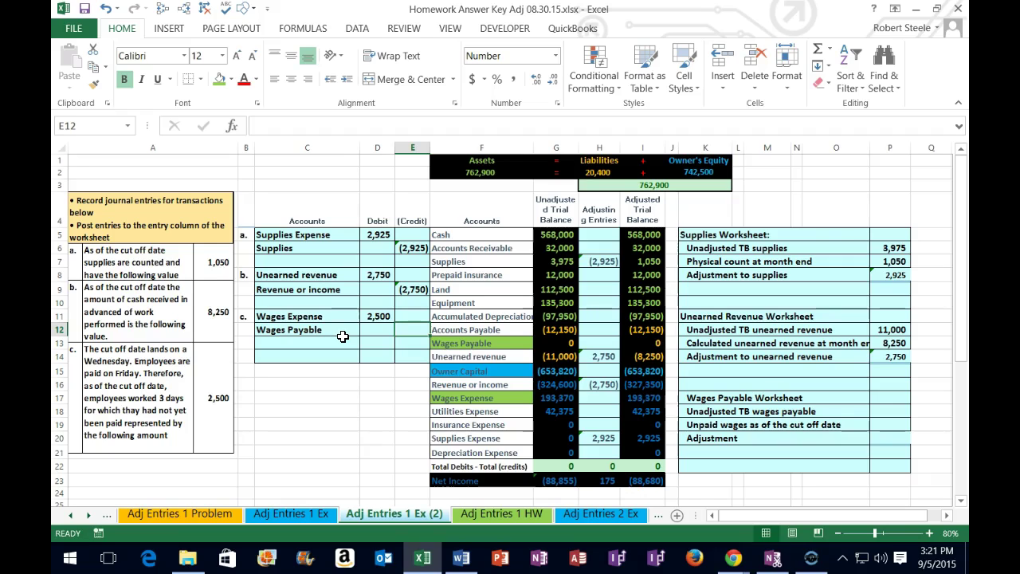
type("=")
key("Up")
key("Left")
key("Return")
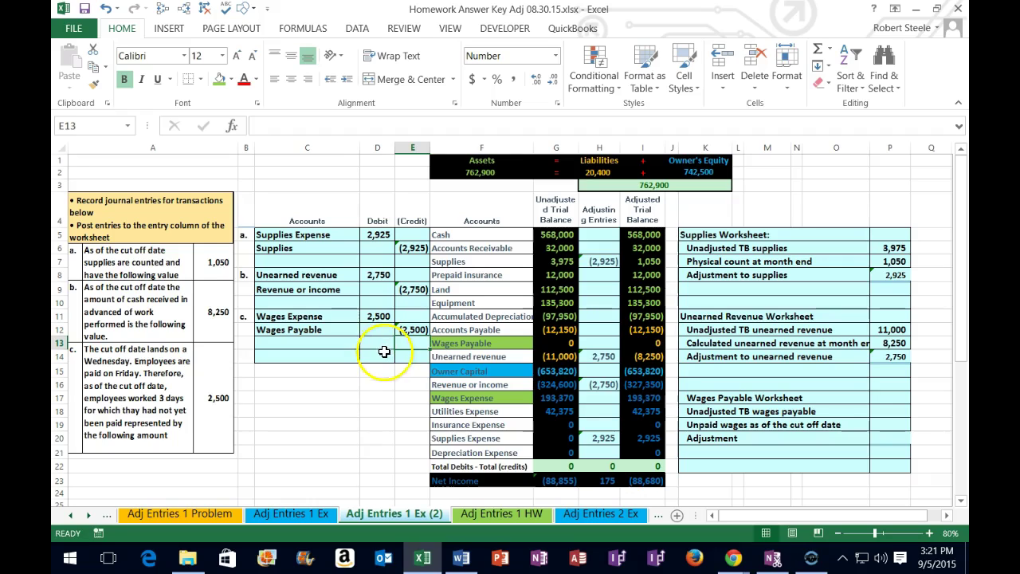
Link H17 to =D11 for Wages Expense and H13 to =E12 for Wages Payable
left_click(590, 397)
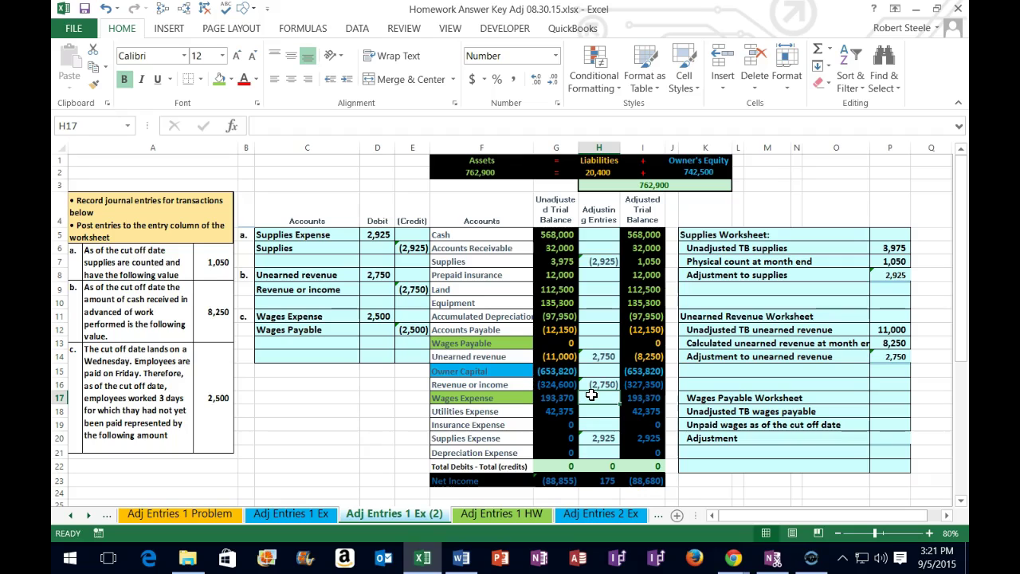
type("=")
left_click(379, 317)
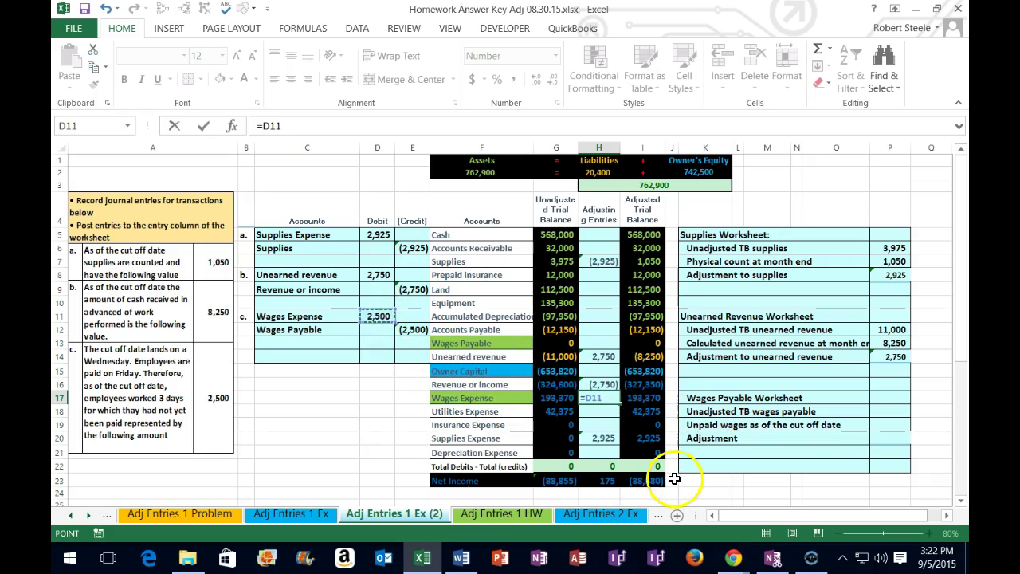
key("Return")
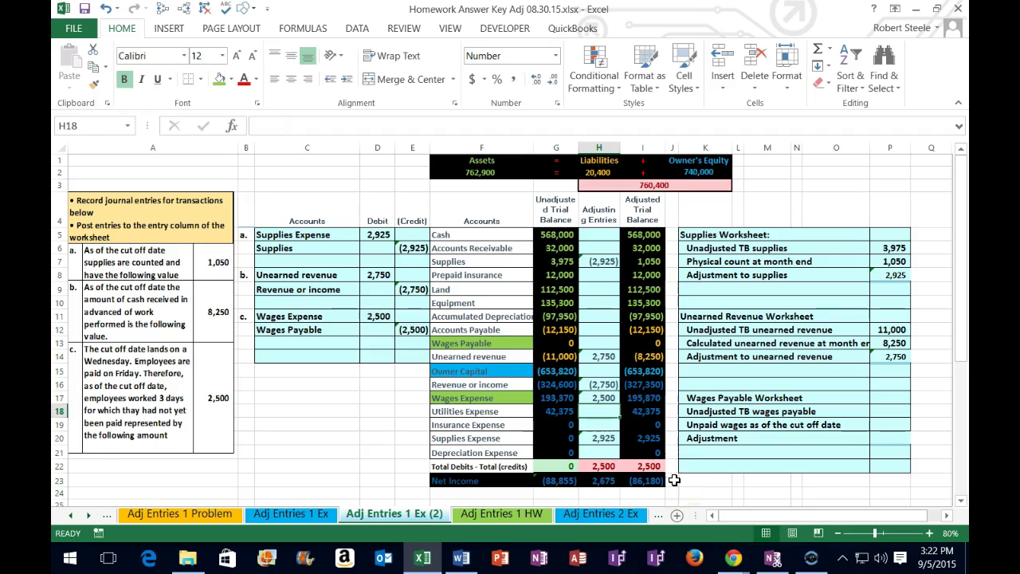
left_click(601, 341)
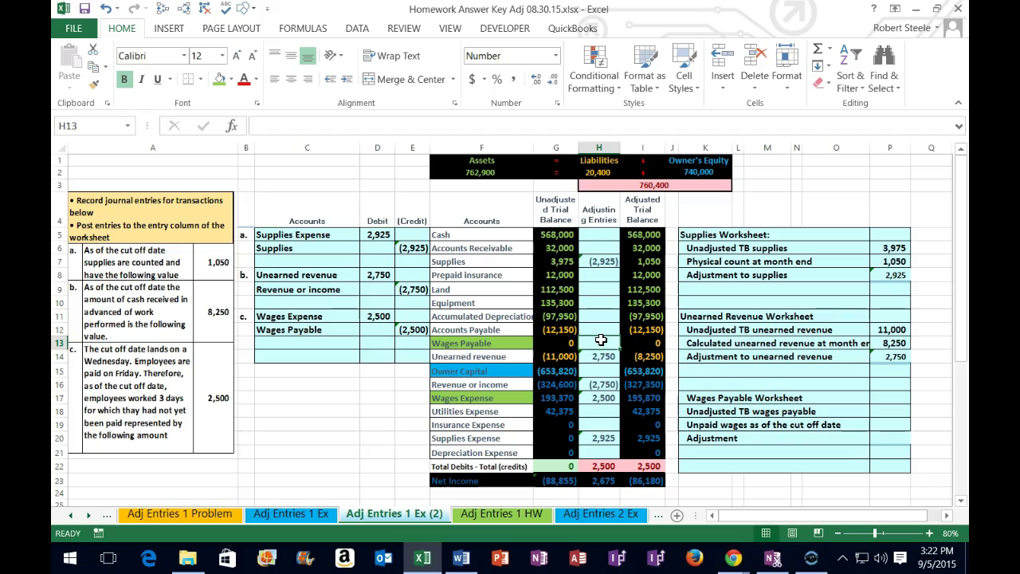
type("=")
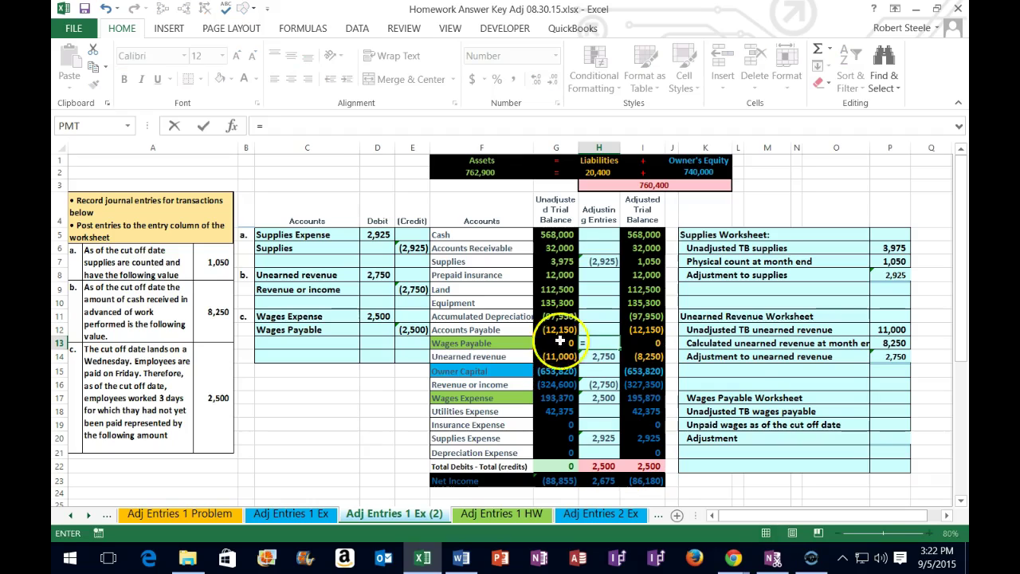
left_click(419, 328)
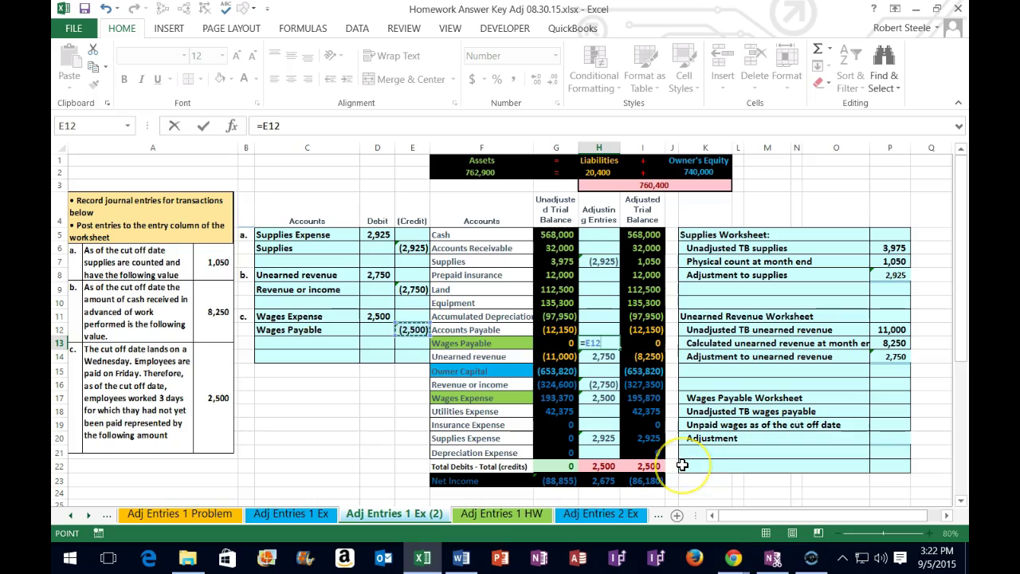
key("Return")
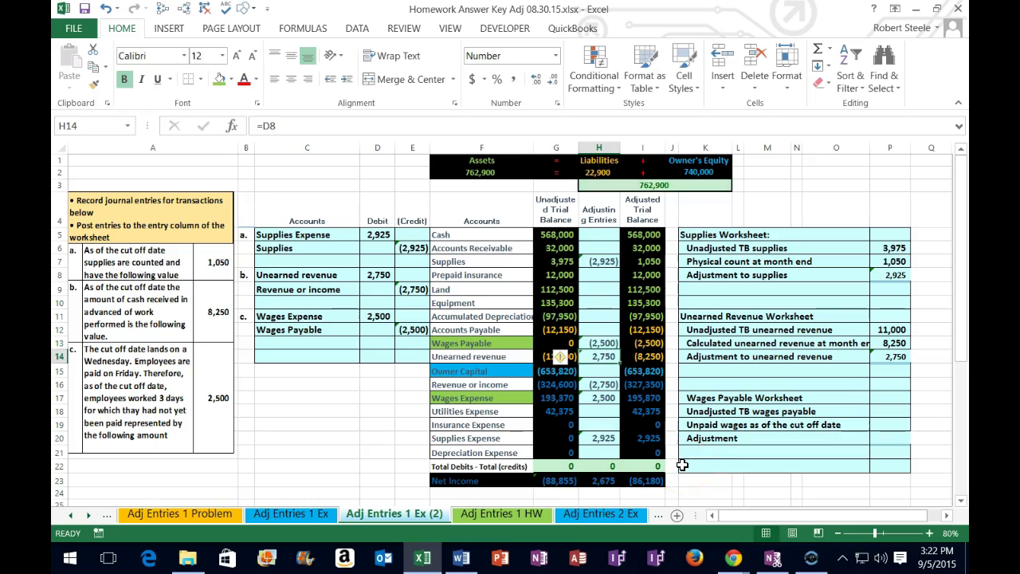